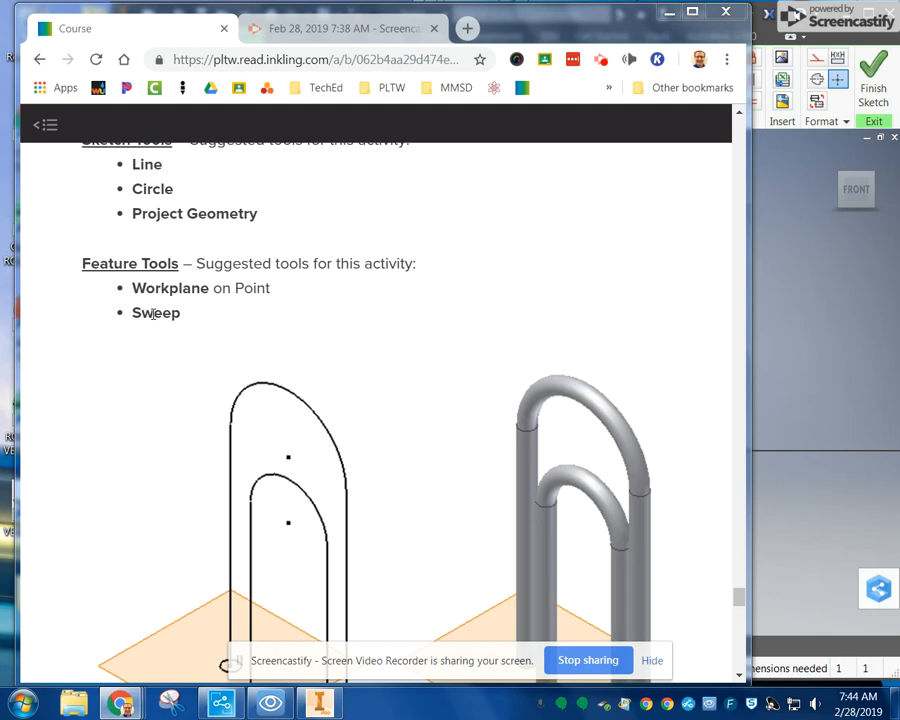
Step: Switch to Inventor and draw a semicircular arc of about 1.17 in radius above the outer loop's upper straight line
left_click(760, 323)
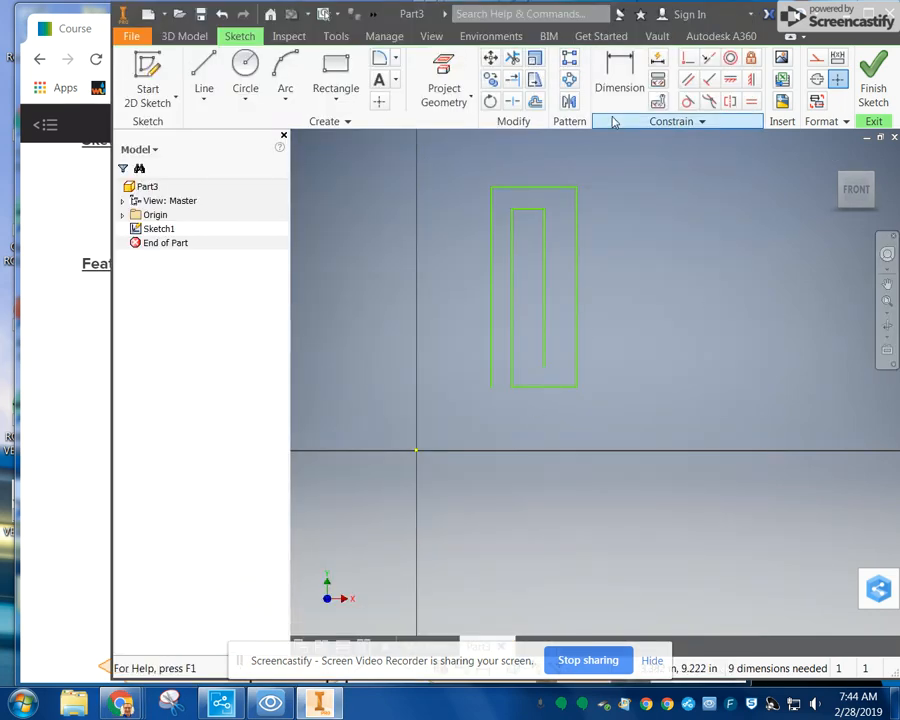
left_click(286, 67)
left_click(491, 187)
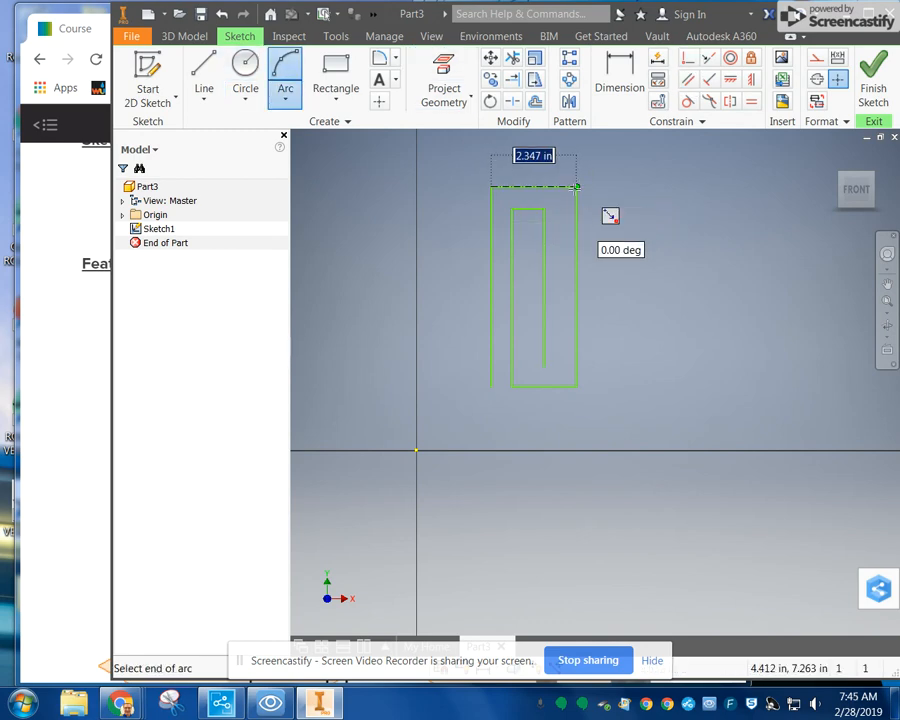
left_click(577, 187)
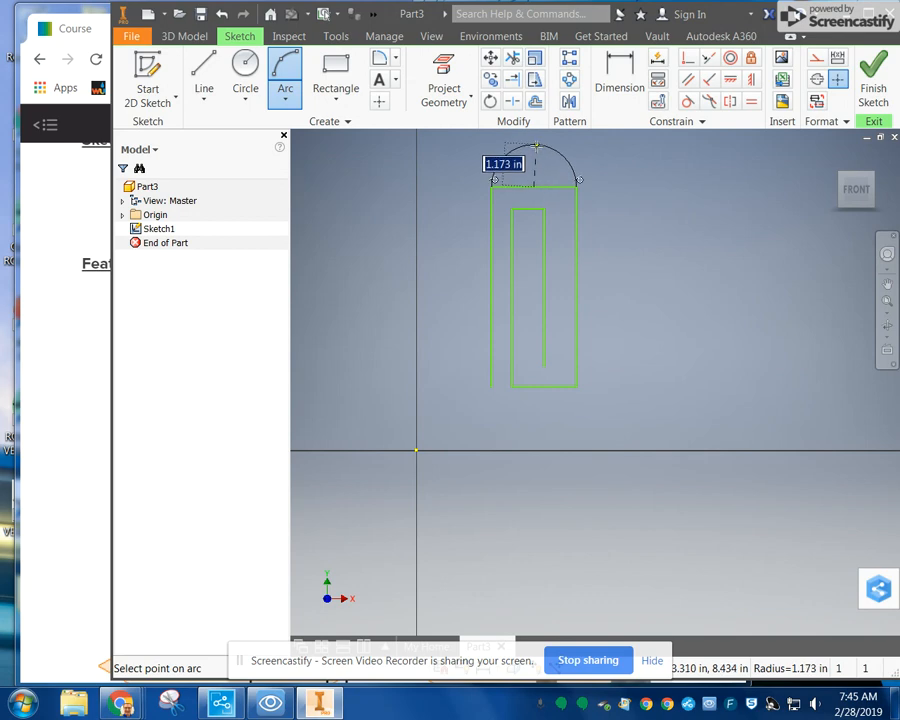
left_click(536, 147)
Step: Draw a semicircular arc bulging downward between the two ends of the loop's lower straight line
left_click(511, 386)
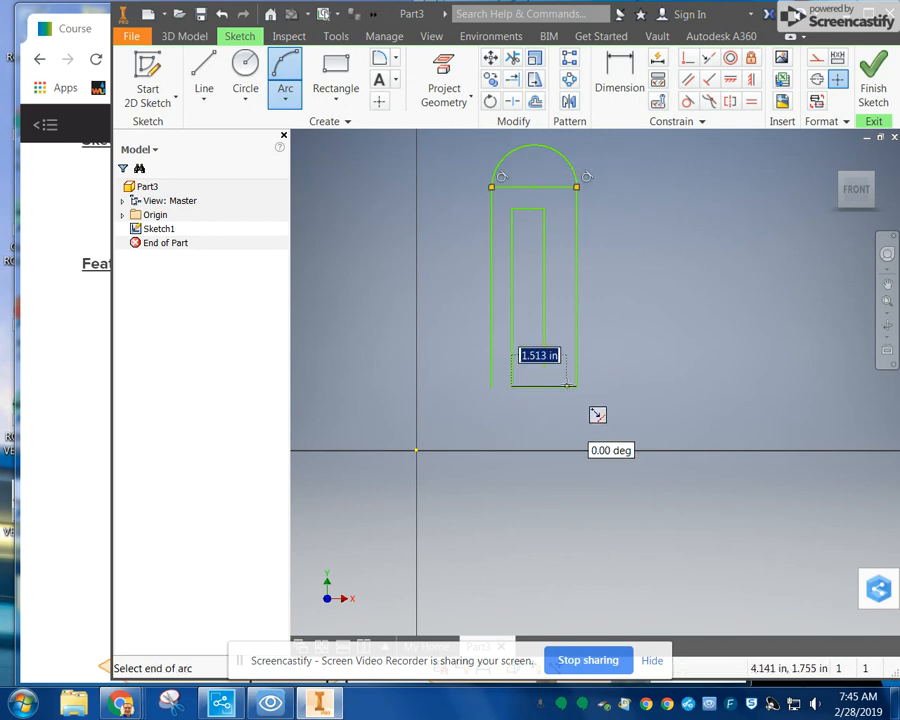
left_click(577, 386)
left_click(533, 418)
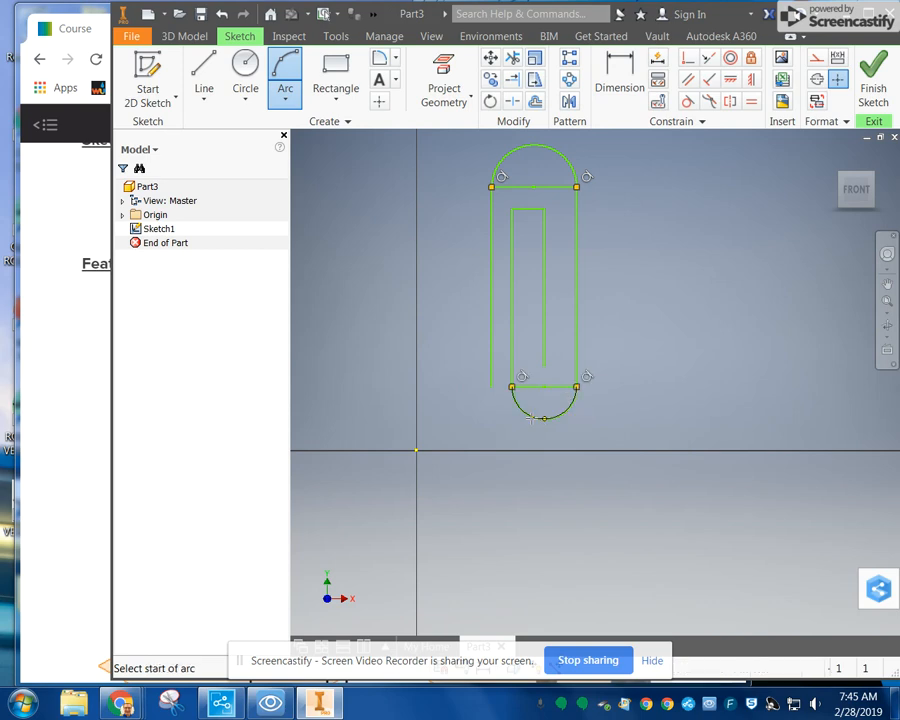
Step: Draw a semicircular arc of about 0.45 in radius atop the inner loop and delete the straight lines closing off the arcs
left_click(511, 208)
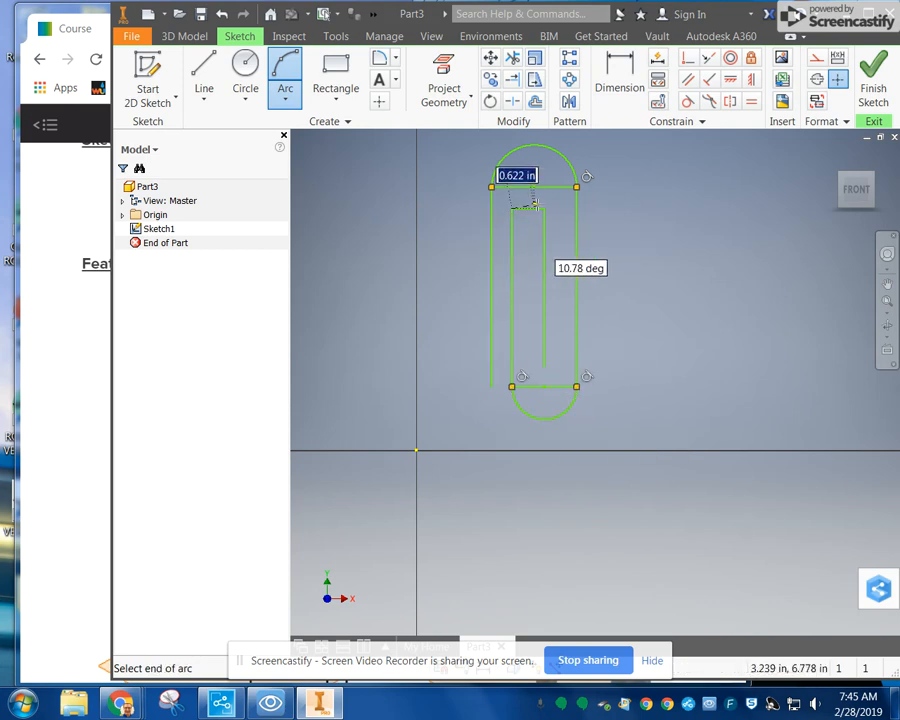
left_click(544, 208)
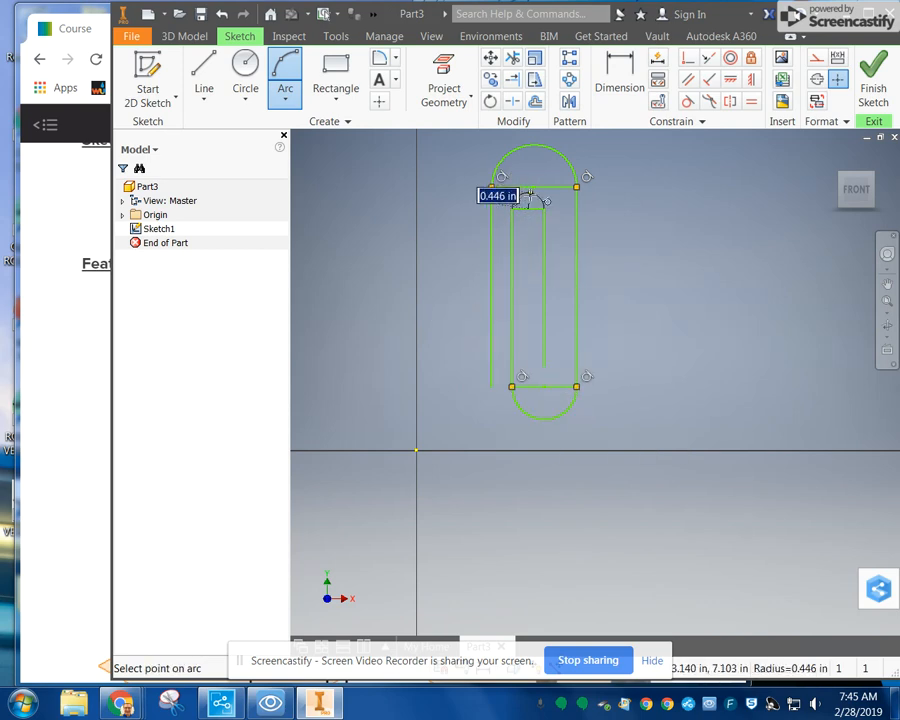
left_click(527, 197)
key("Escape")
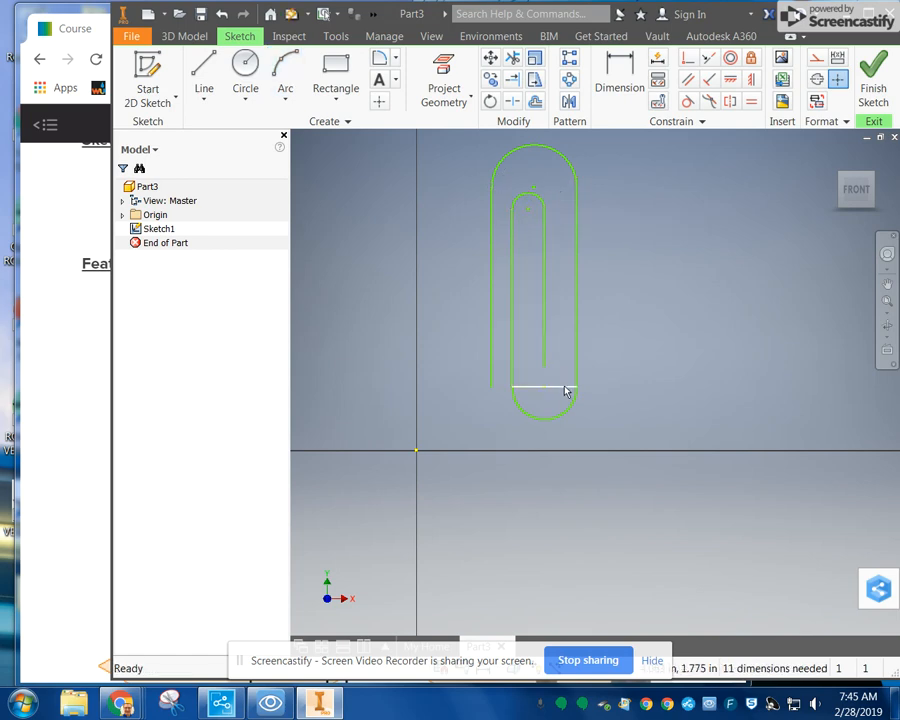
Step: Shrink the paper clip's lower arc by moving it inward and constrain the four long lines parallel to one another
left_click_drag(570, 418, 556, 398)
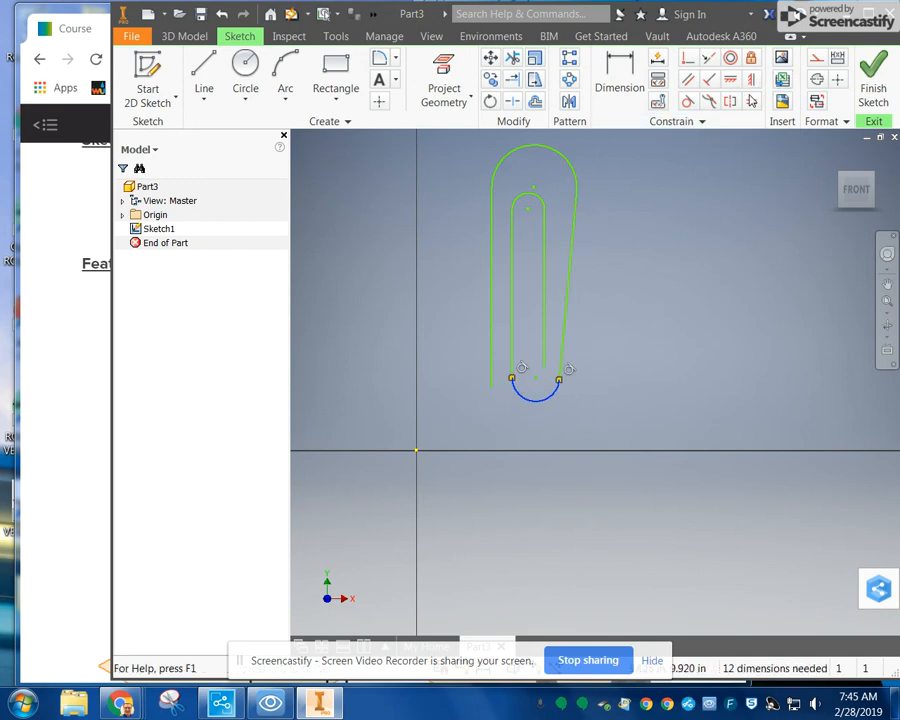
left_click(688, 79)
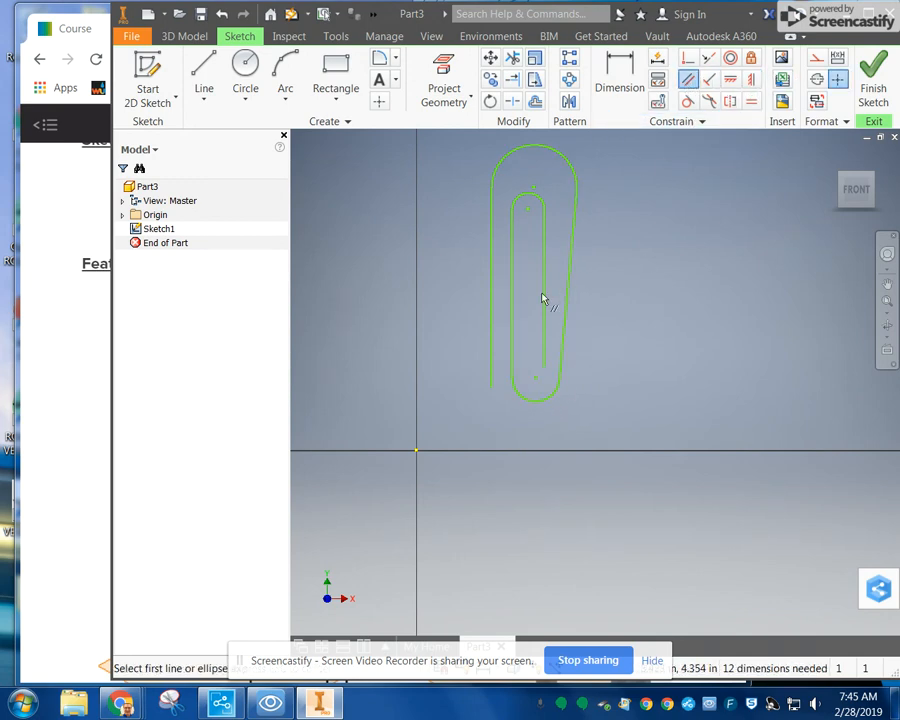
left_click(573, 283)
left_click(543, 281)
left_click(543, 281)
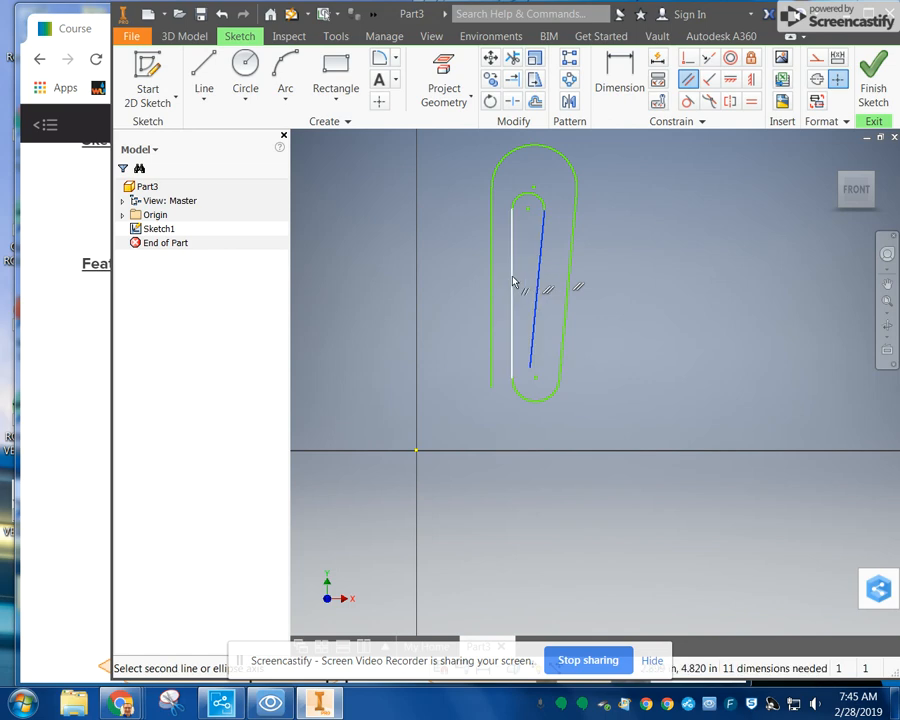
left_click(514, 281)
left_click(522, 278)
left_click(492, 282)
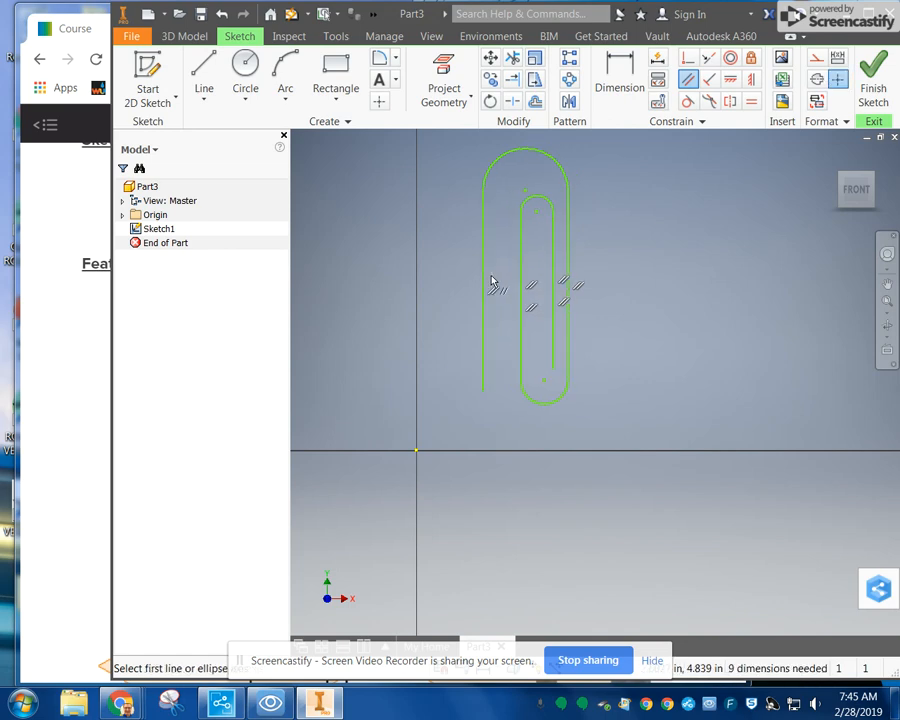
Step: Try to apply a vertical constraint to the outermost left line of the paper clip
left_click(754, 82)
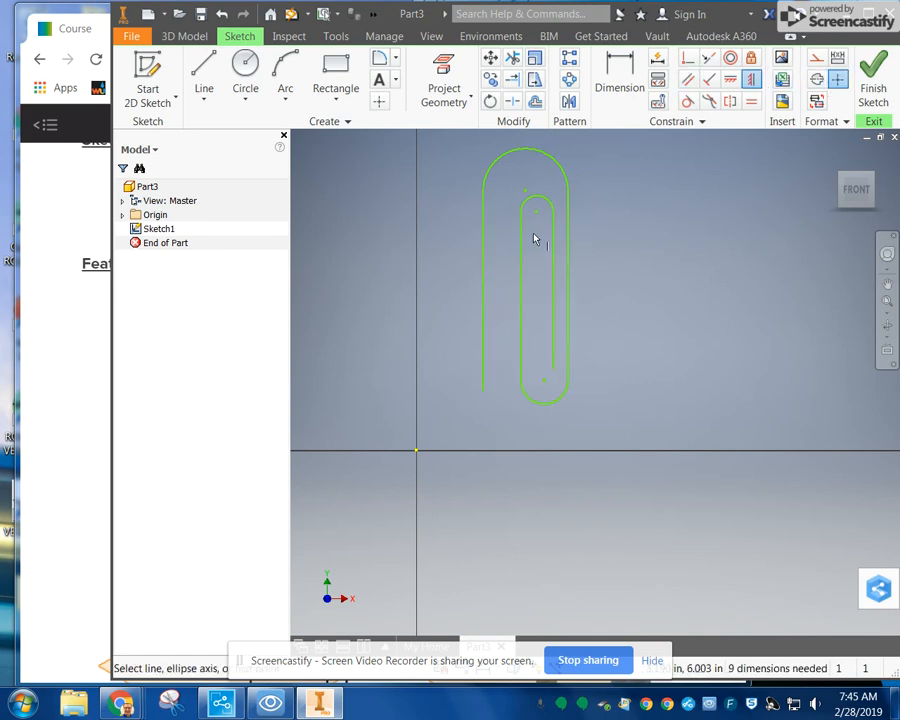
left_click(483, 268)
left_click(474, 160)
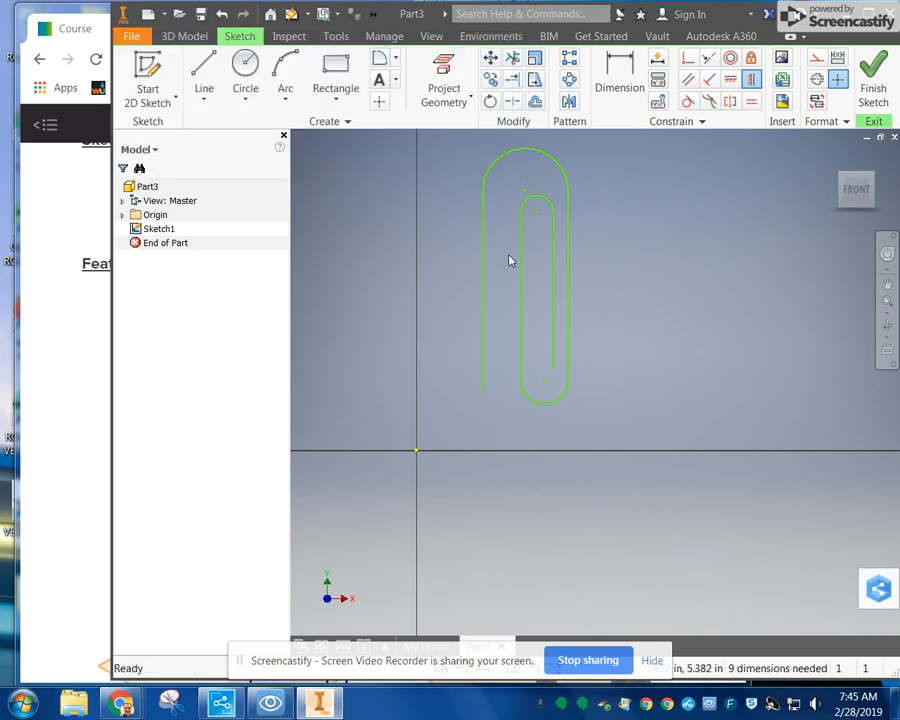
Step: Move the inner loop's left line closer to the outermost left line and finish the sketch
mouse_move(522, 267)
left_mouse_down()
mouse_move(508, 270)
mouse_move(546, 275)
mouse_move(503, 261)
mouse_move(517, 265)
mouse_move(509, 267)
left_mouse_up()
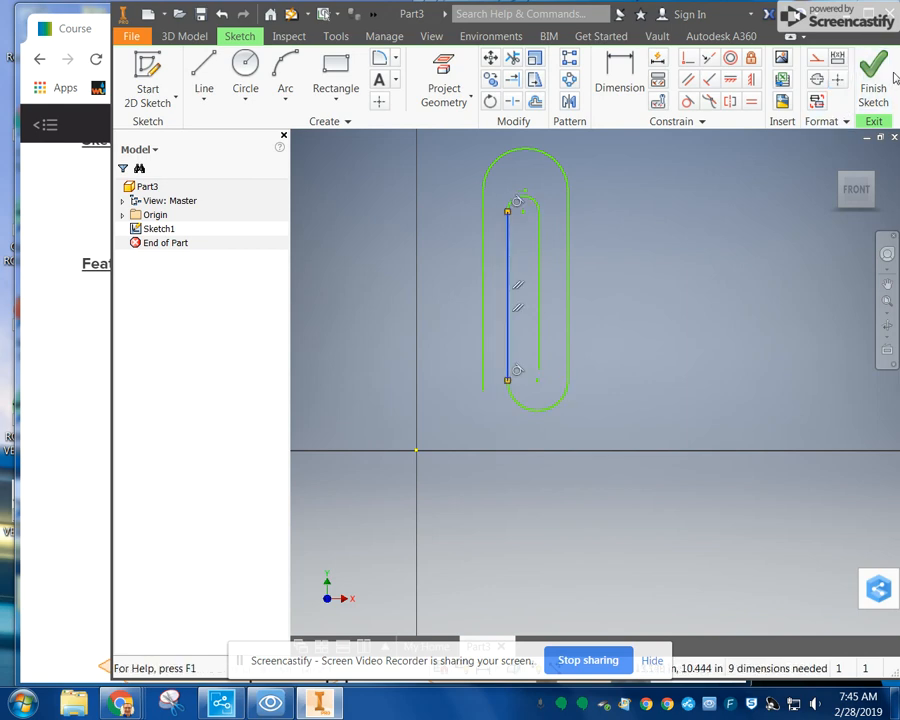
left_click(873, 76)
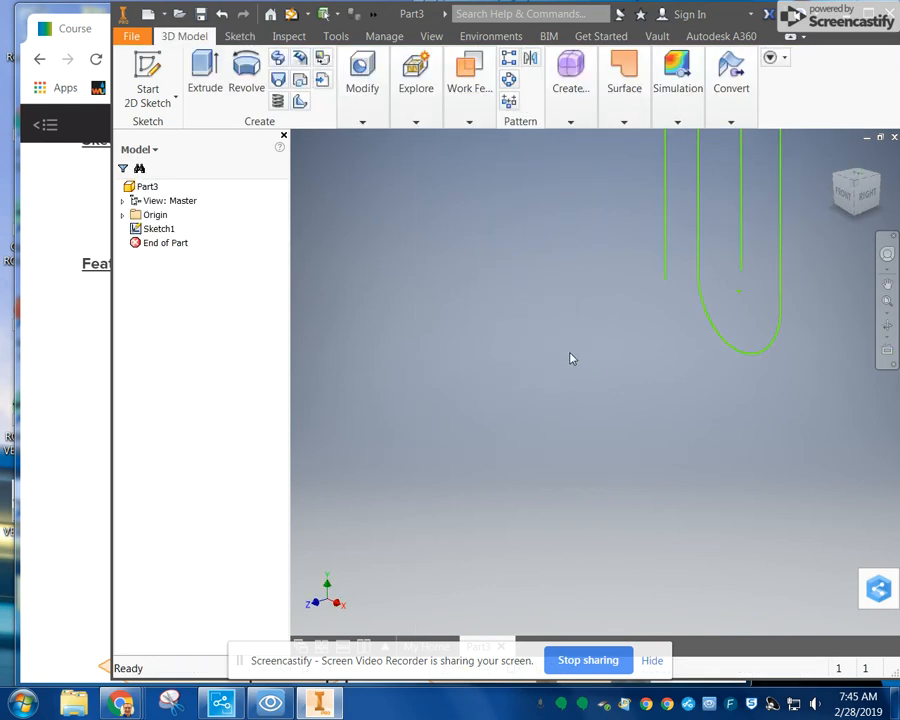
Step: Create a work plane parallel to the XZ Plane through the lower endpoint of the outermost left line
middle_click_drag(686, 240, 617, 297)
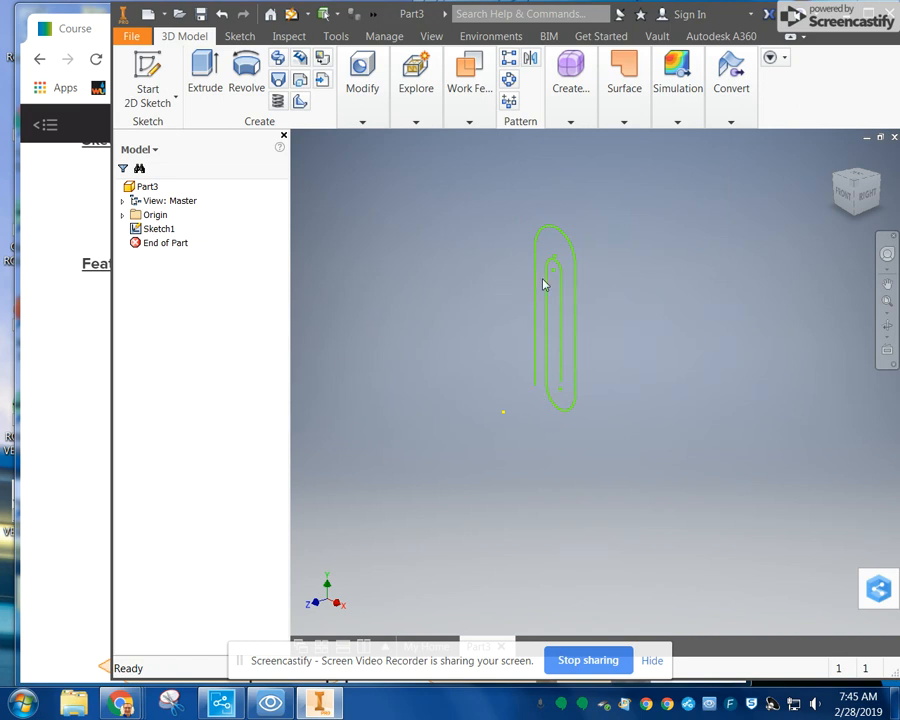
left_click(857, 180)
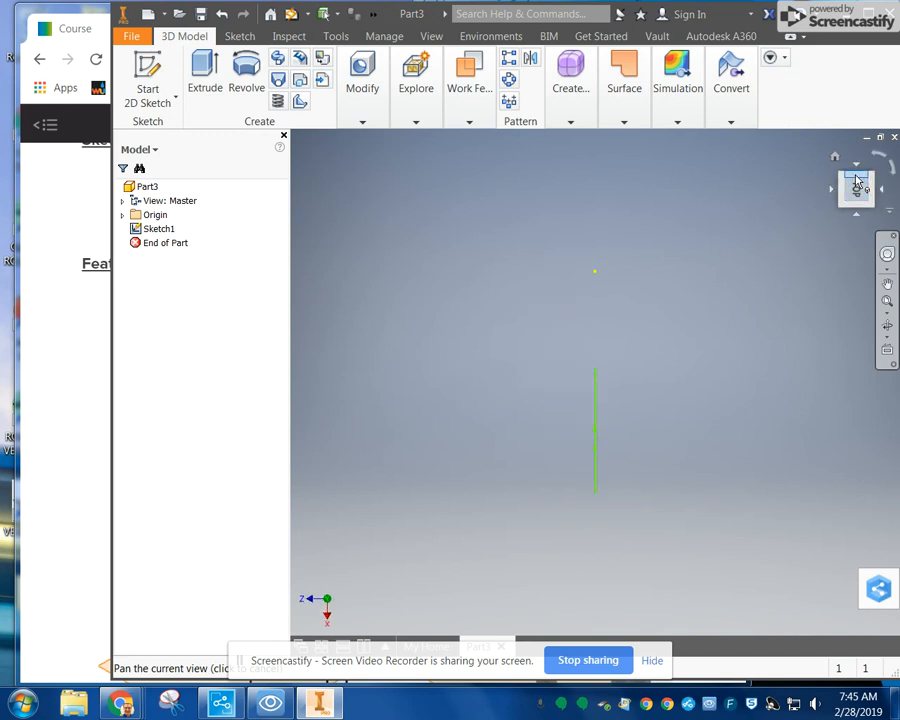
left_click(833, 192)
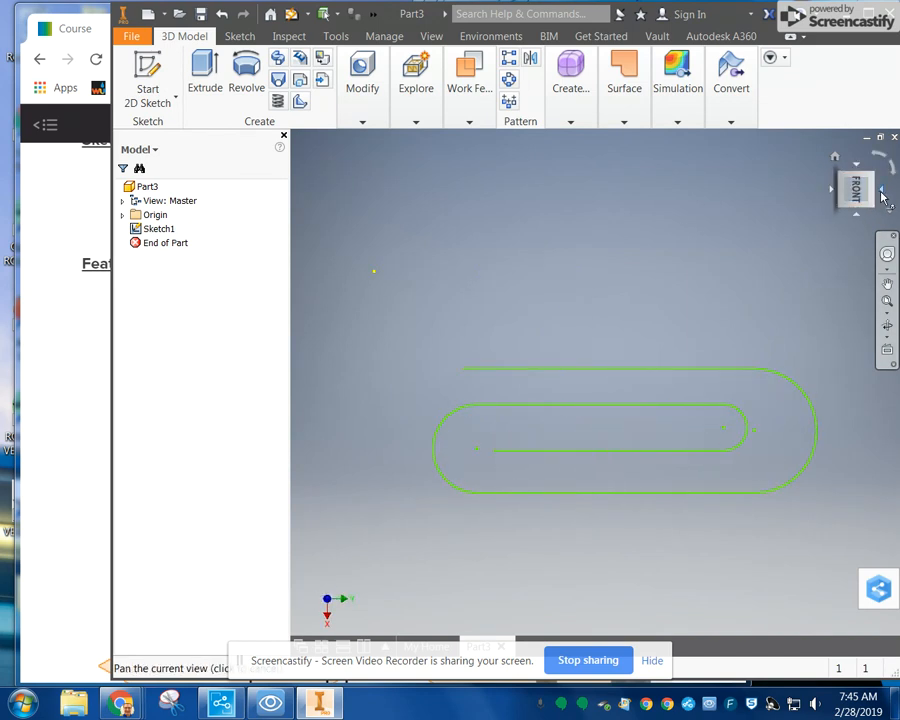
left_click(882, 195)
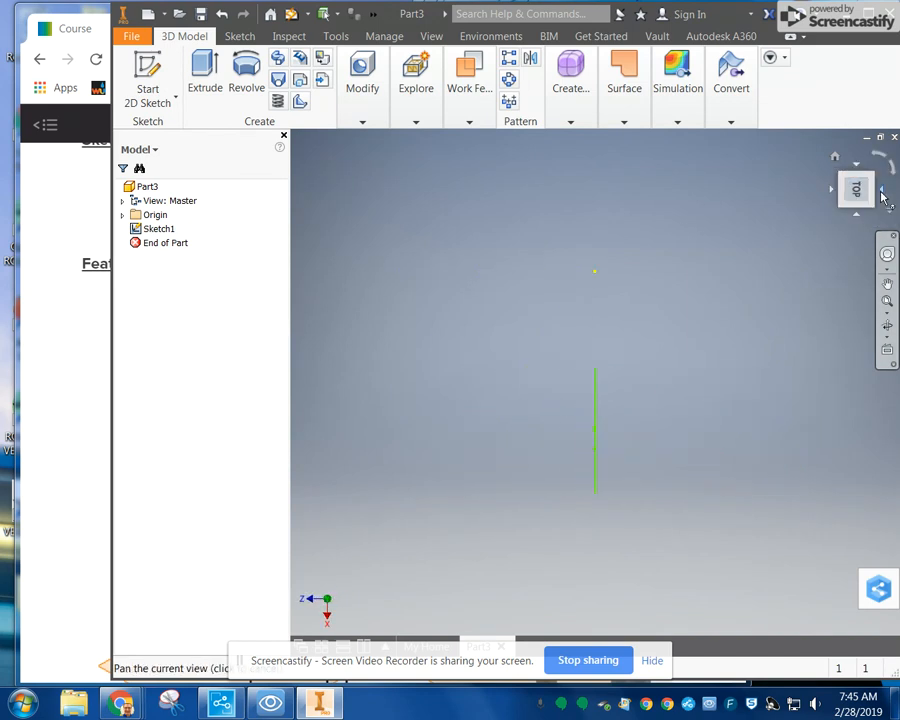
left_click(864, 204)
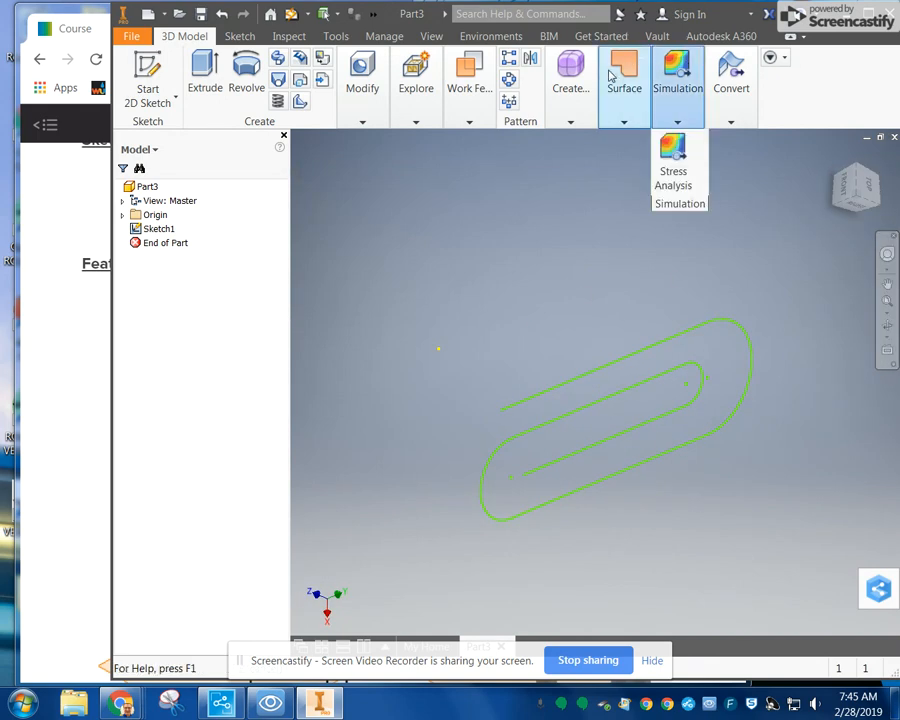
left_click(469, 80)
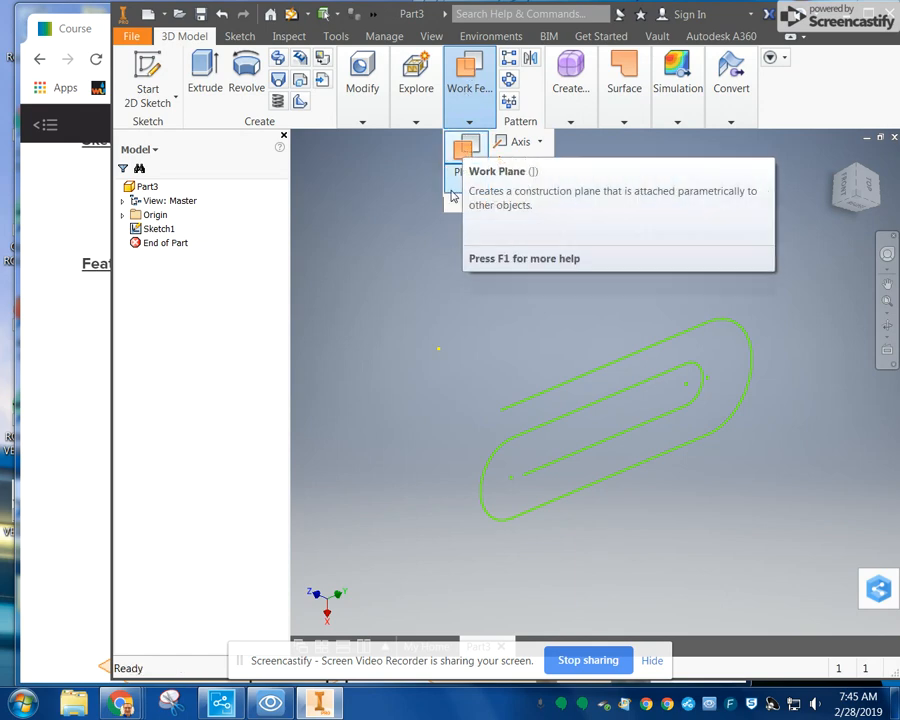
left_click(463, 155)
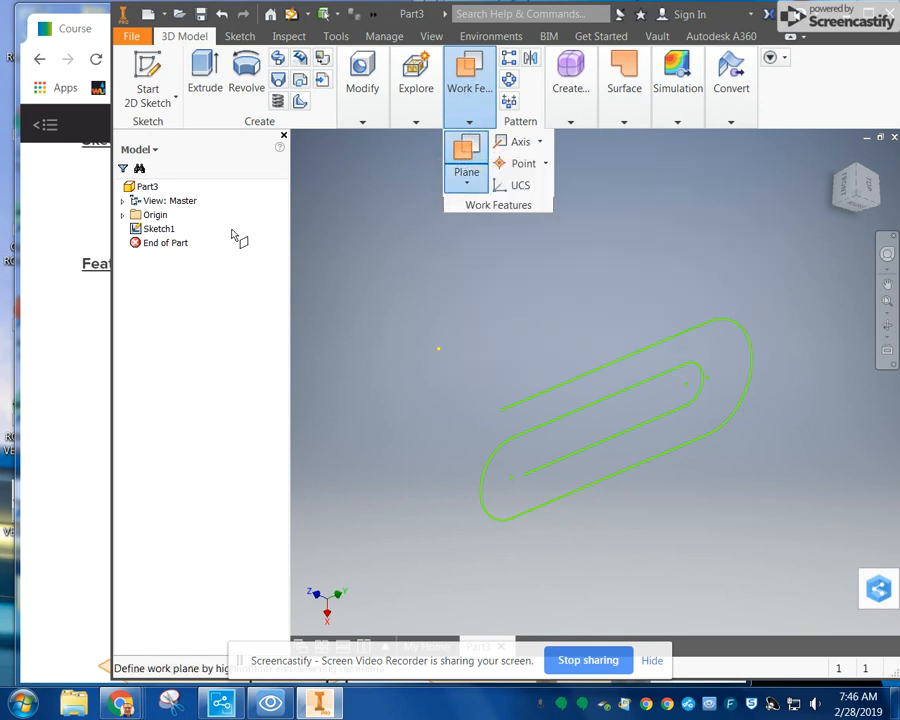
left_click(122, 215)
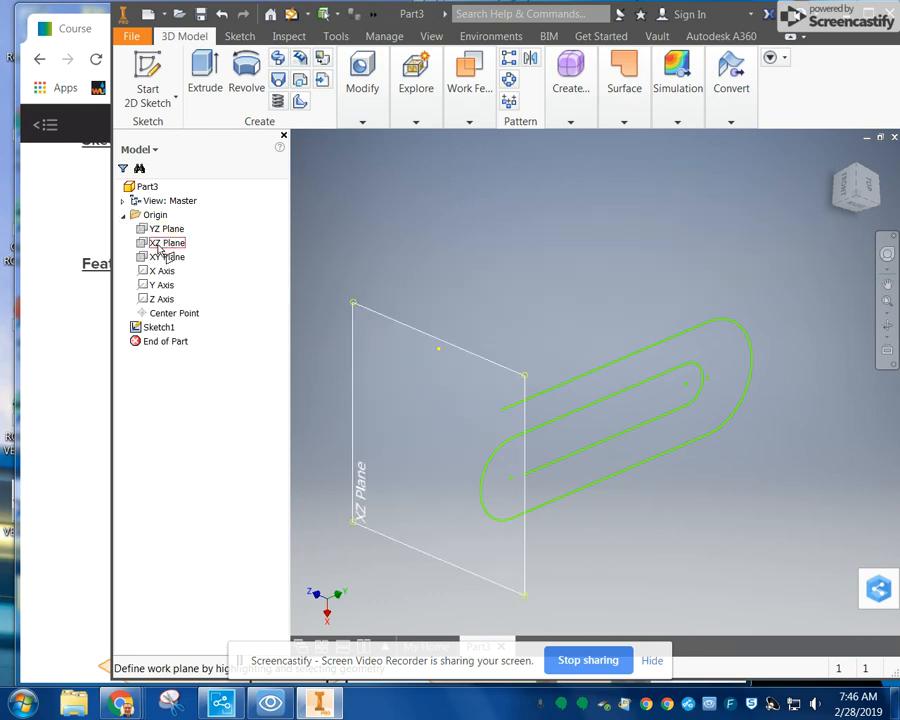
left_click(835, 157)
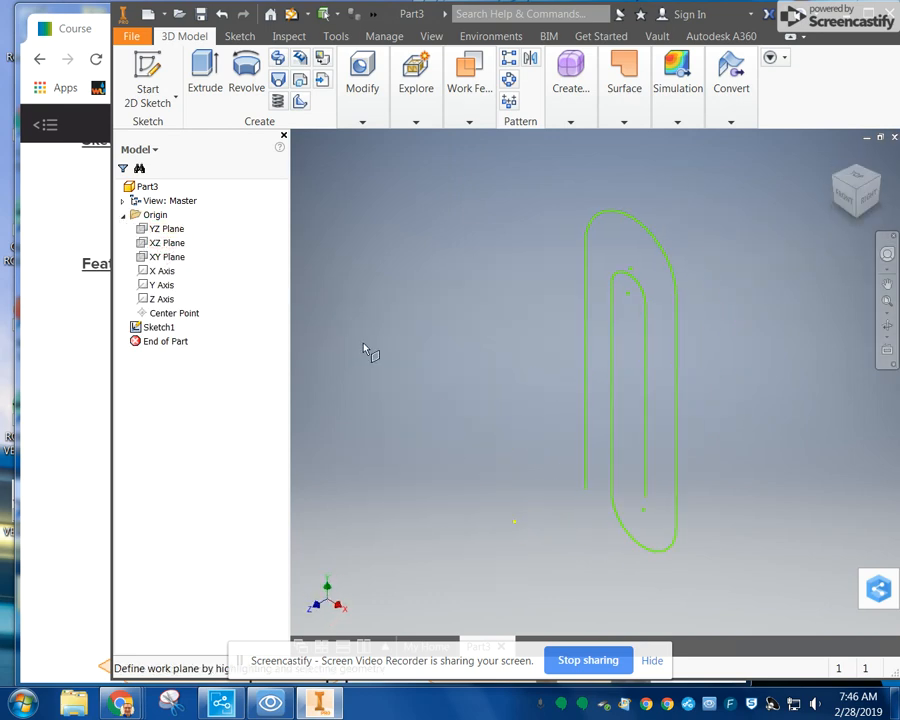
left_click(162, 243)
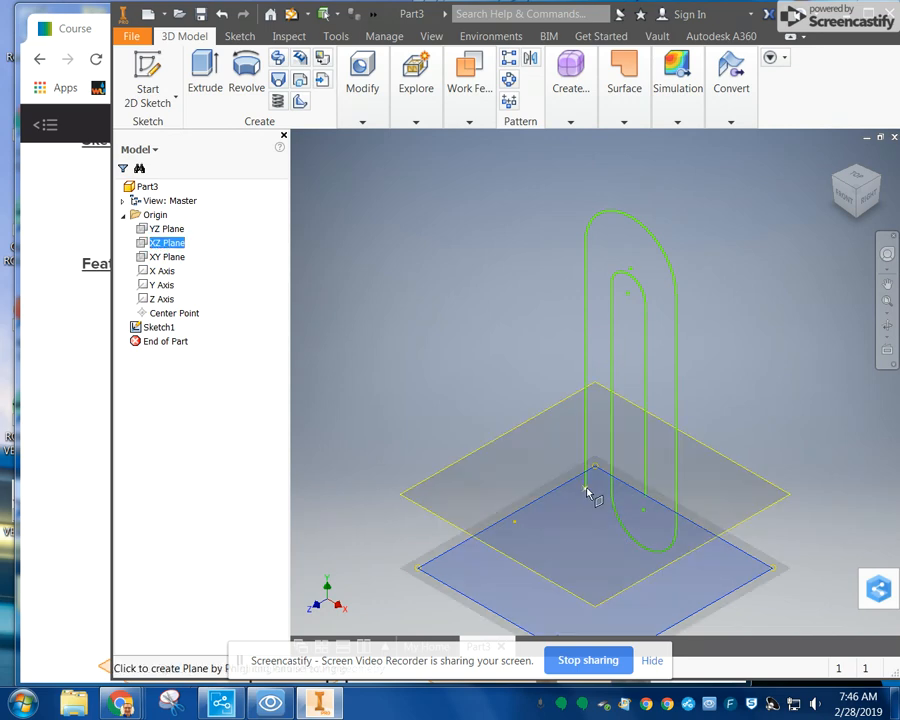
left_click(588, 495)
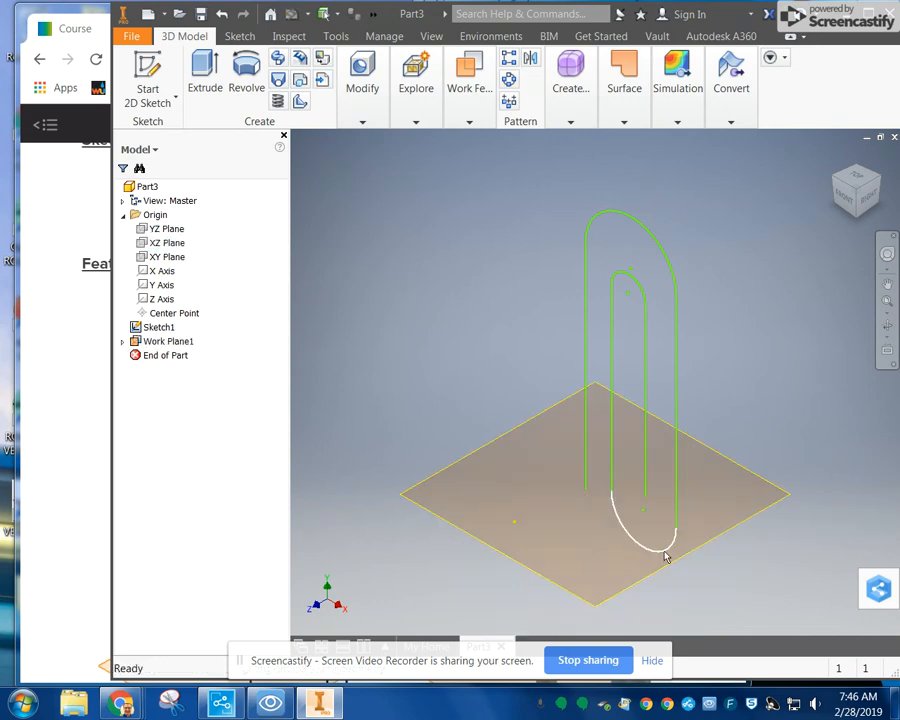
Step: Check that the work plane meets the free end of the outer line and start a 2D sketch on that plane
left_click(848, 200)
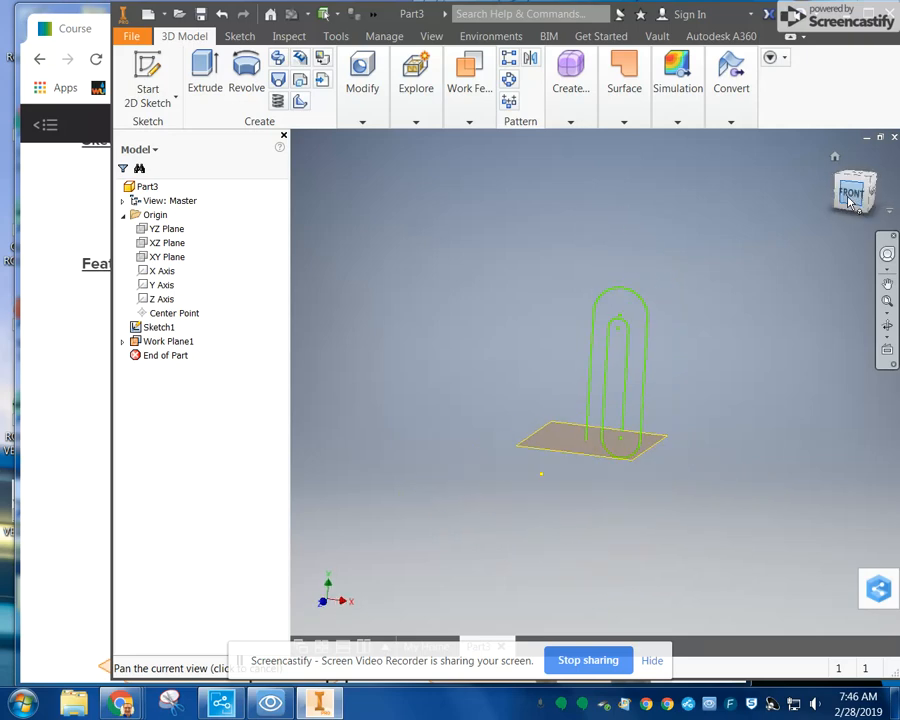
scroll(629, 415, "up", 5)
left_click(628, 414)
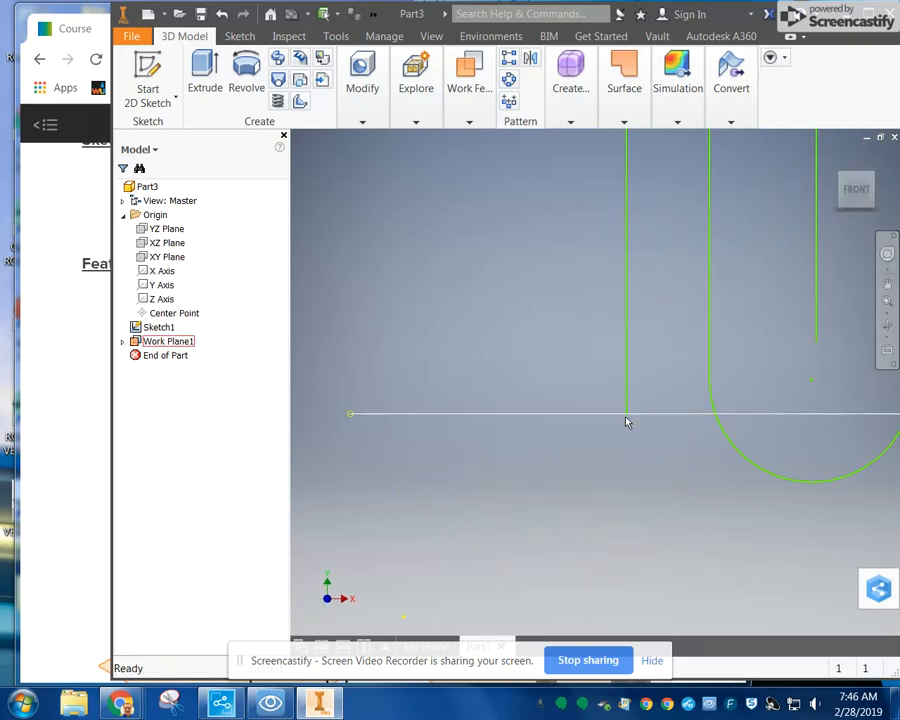
scroll(631, 417, "down", 2)
scroll(760, 365, "down", 3)
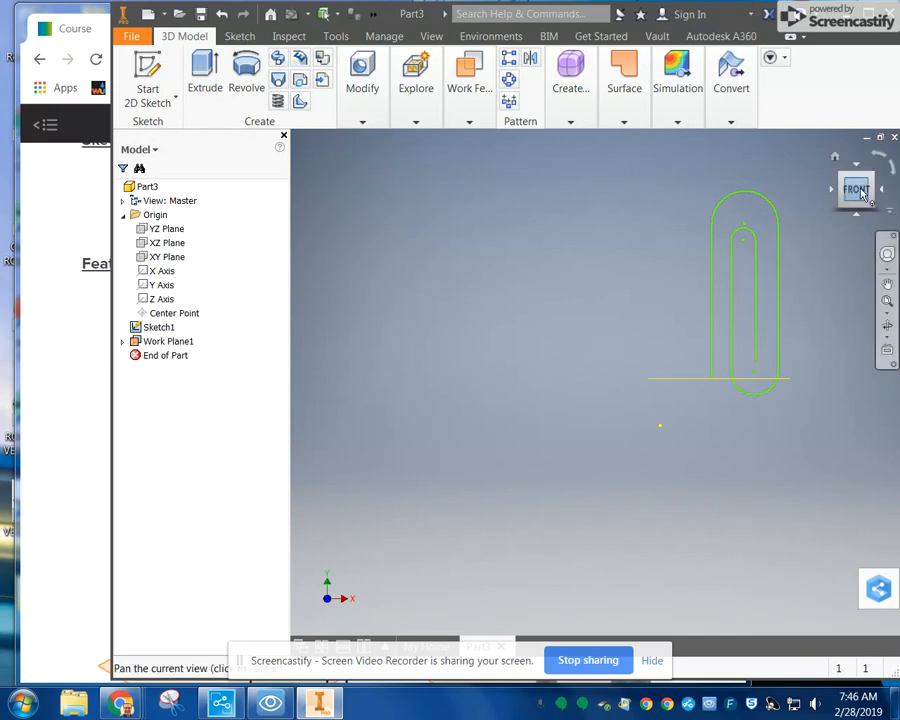
left_click_drag(862, 194, 816, 230)
left_click(148, 75)
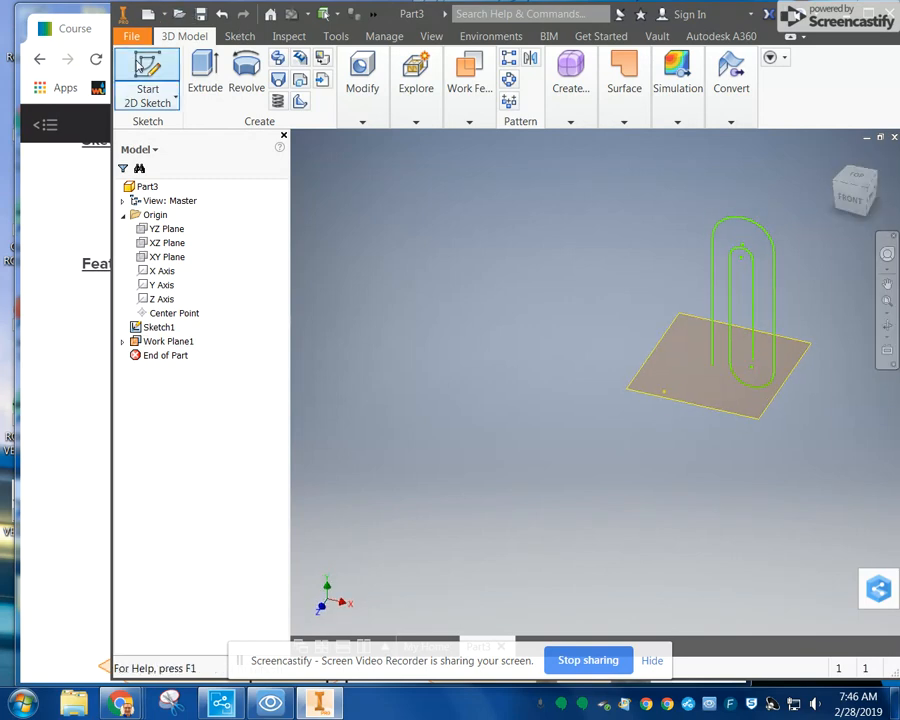
left_click(703, 412)
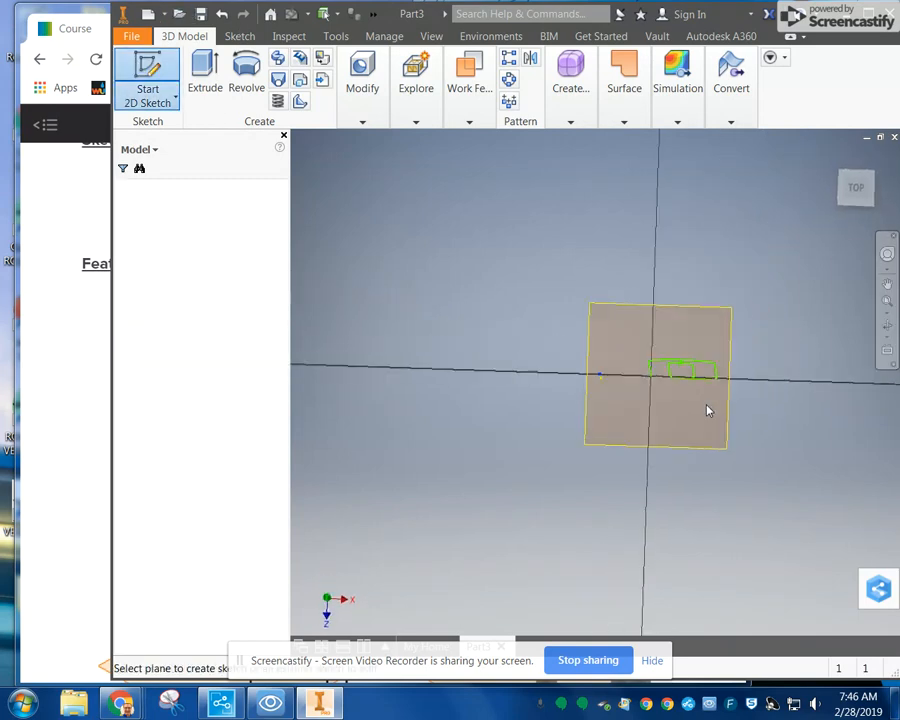
Step: Project the free lower endpoint of the paper clip's outer line into the new sketch
left_click(430, 75)
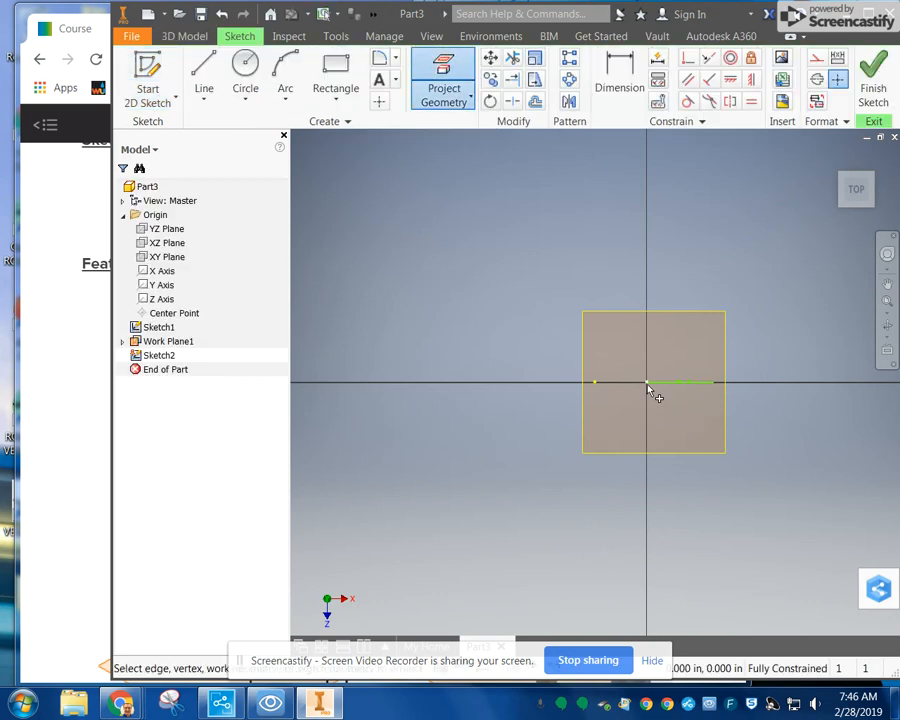
left_click(856, 204)
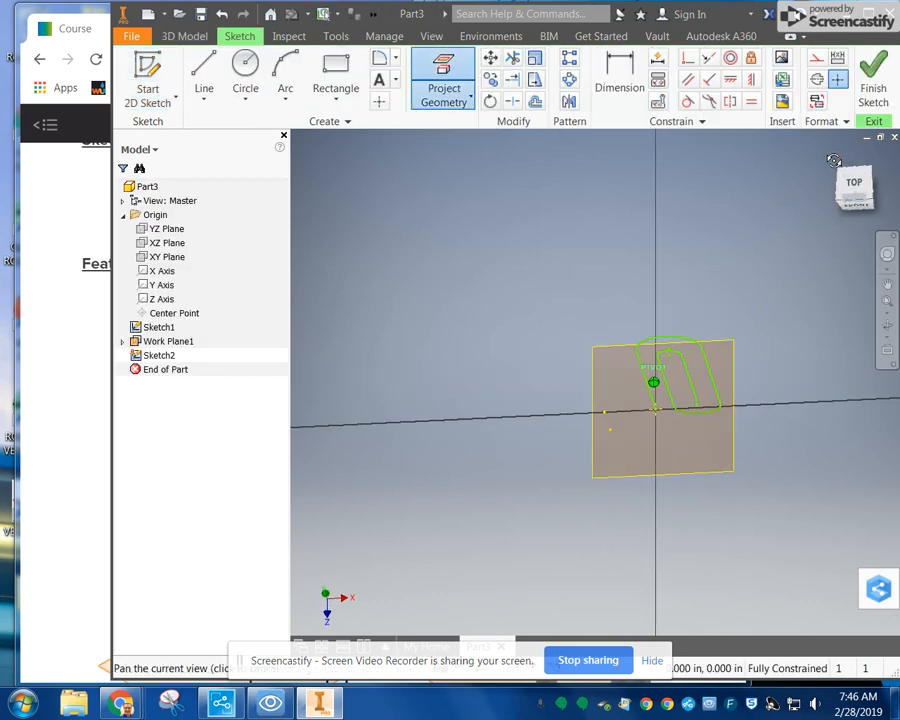
scroll(650, 430, "down", 5)
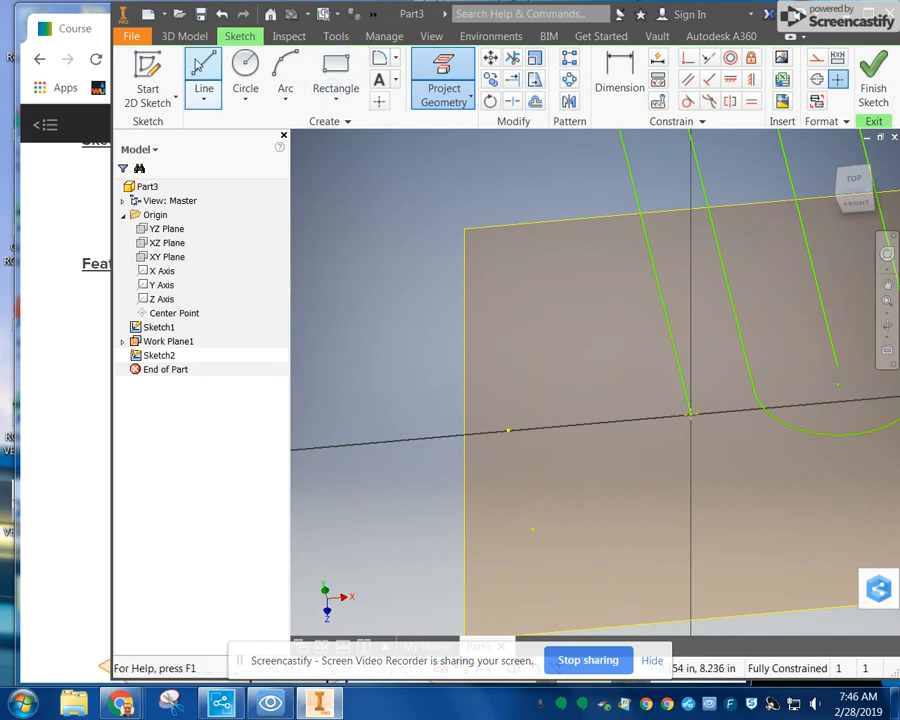
Step: Draw a small circle centred on the projected endpoint of the paper clip's outer line and finish the sketch
left_click(245, 72)
left_click(690, 413)
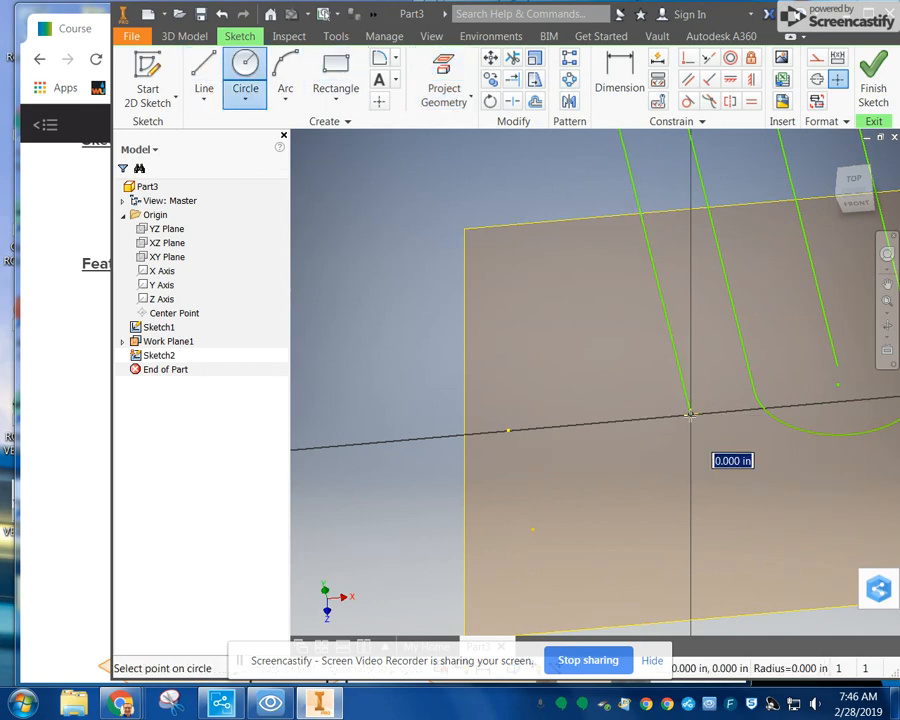
left_click(699, 427)
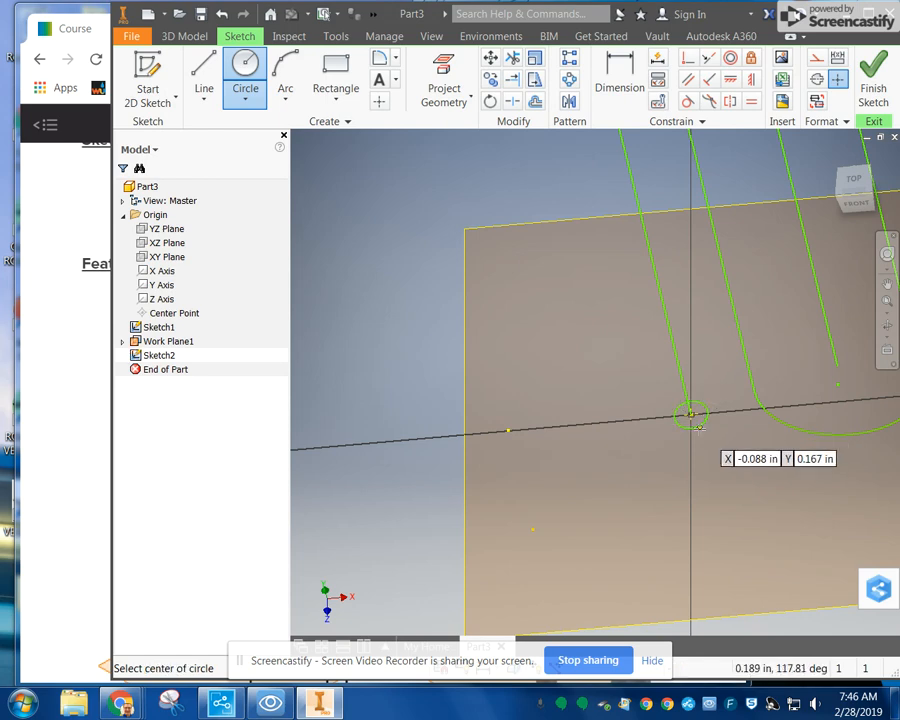
left_click(873, 72)
Step: Sweep the circular profile along the entire paper clip path to create the solid wire
scroll(540, 375, "up", 5)
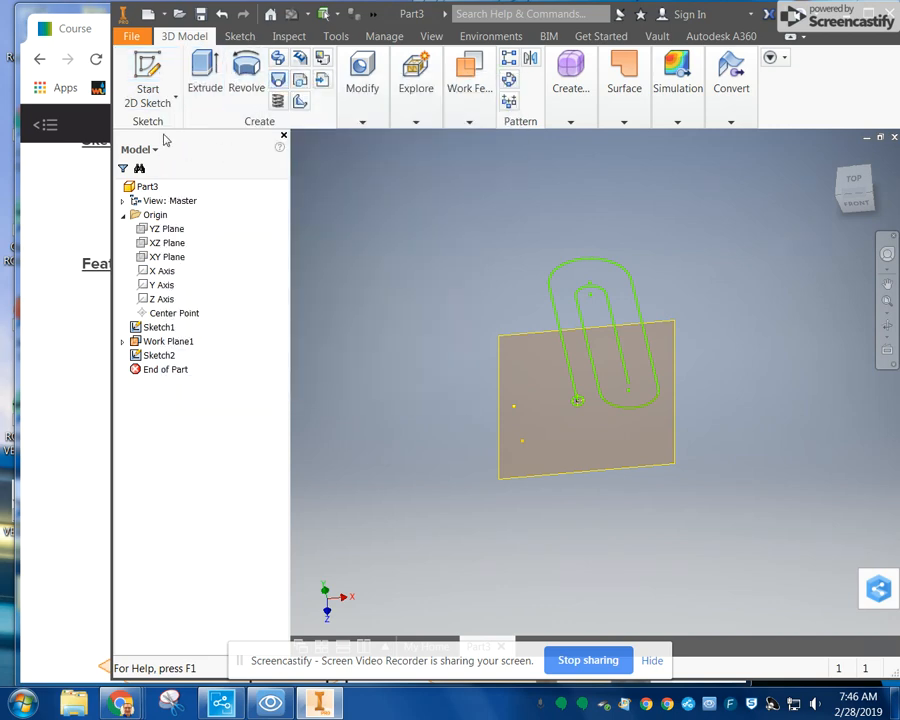
left_click_drag(114, 140, 50, 140)
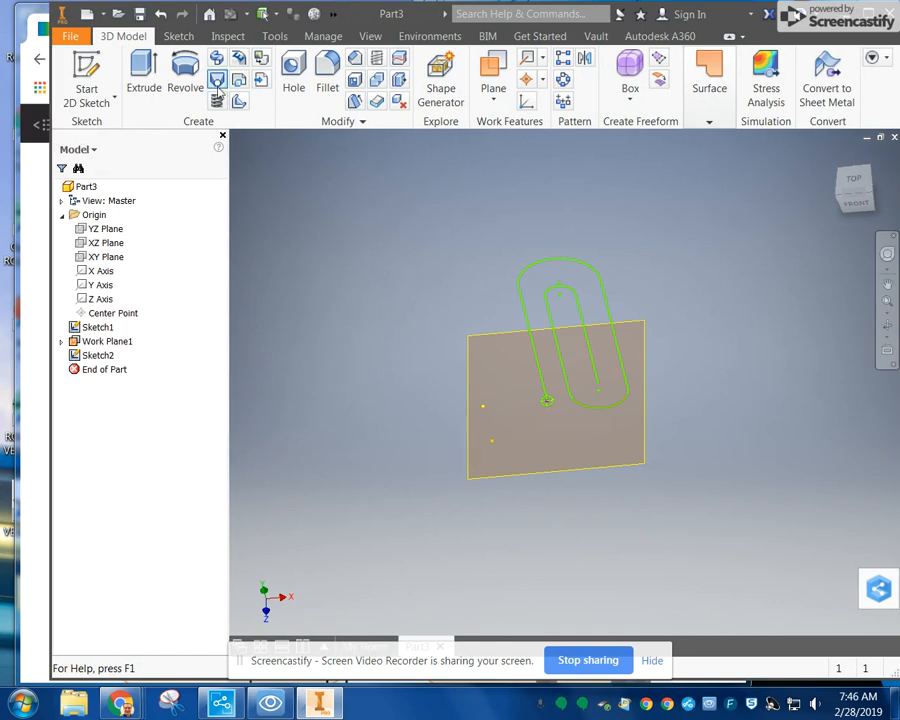
left_click(217, 58)
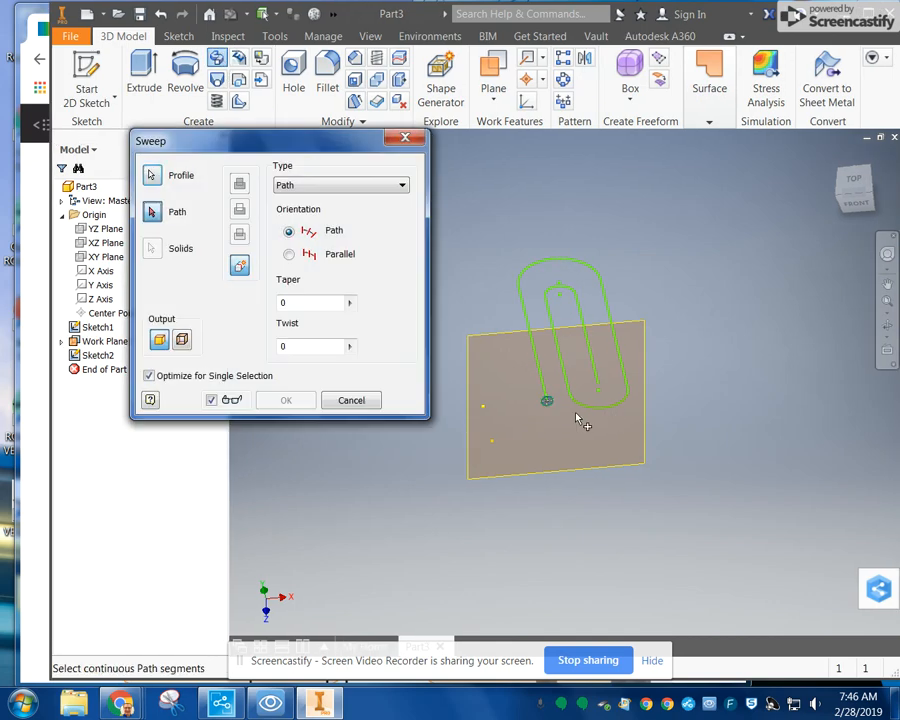
mouse_move(864, 208)
left_mouse_down()
mouse_move(814, 159)
mouse_move(854, 184)
left_mouse_up()
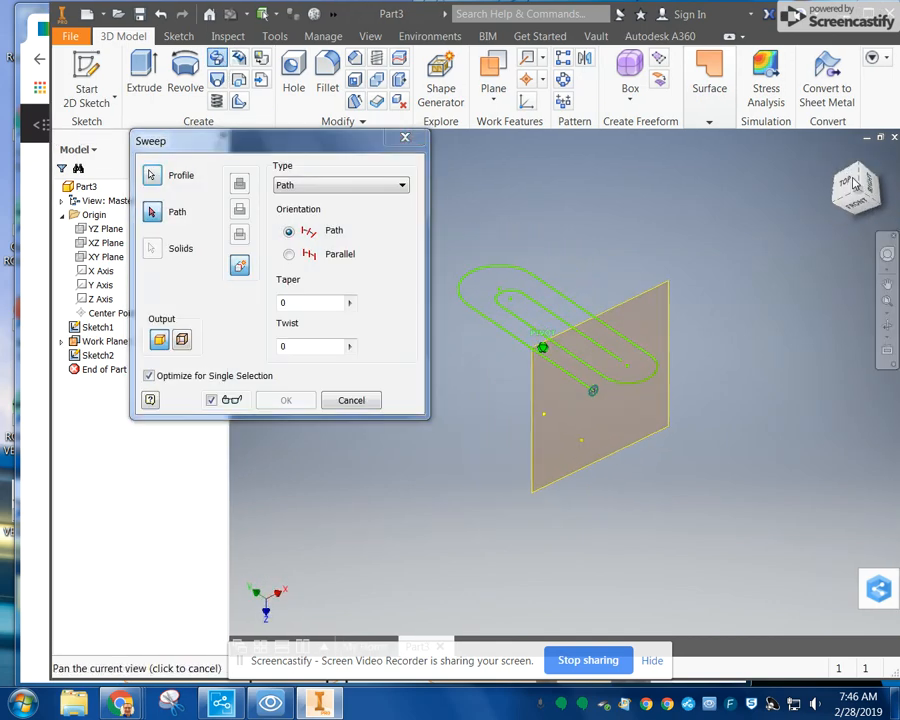
left_click(833, 162)
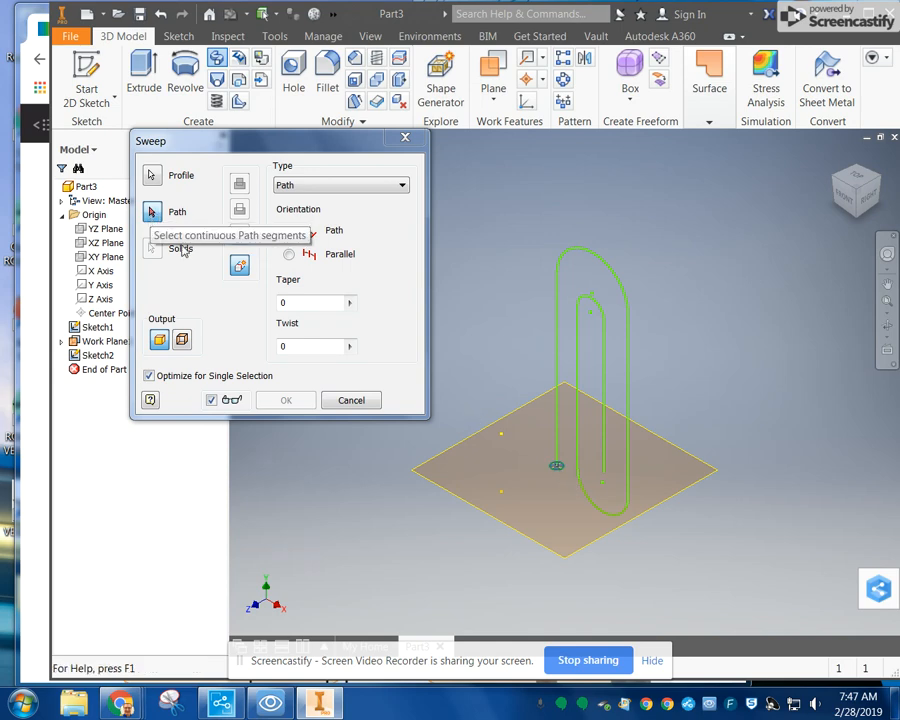
left_click(560, 390)
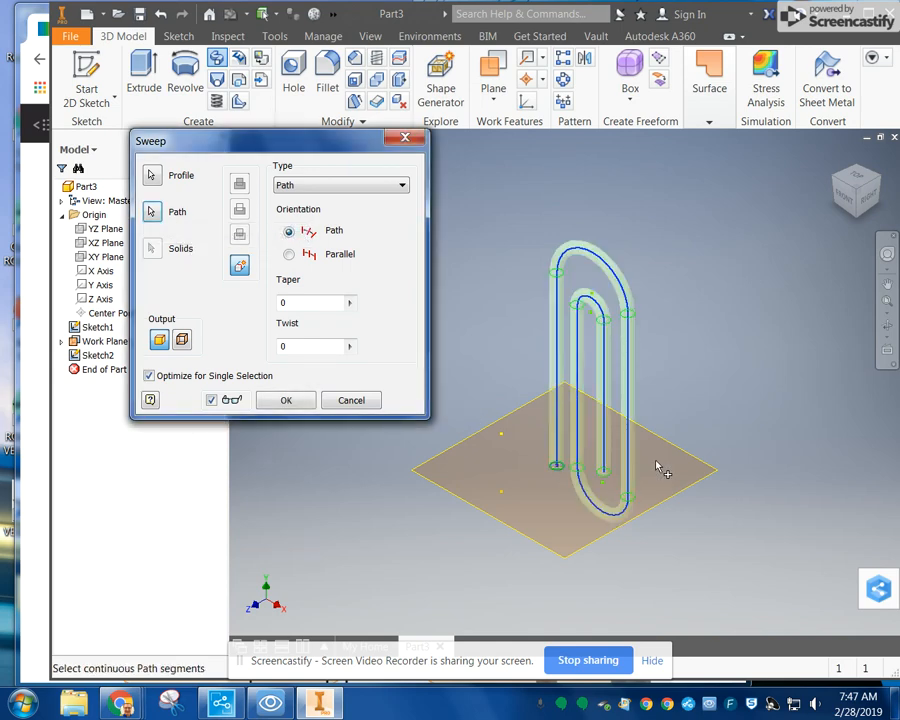
left_click(287, 400)
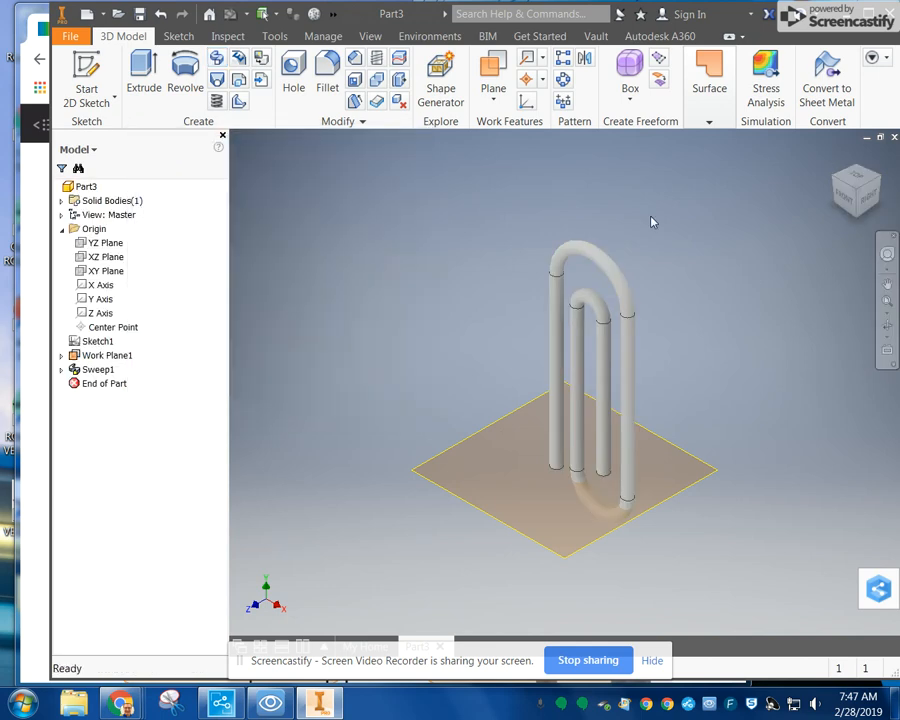
Step: Reopen the paper clip's path sketch, examine it together with the work plane, and close the sketch again
right_click(90, 341)
key("Escape")
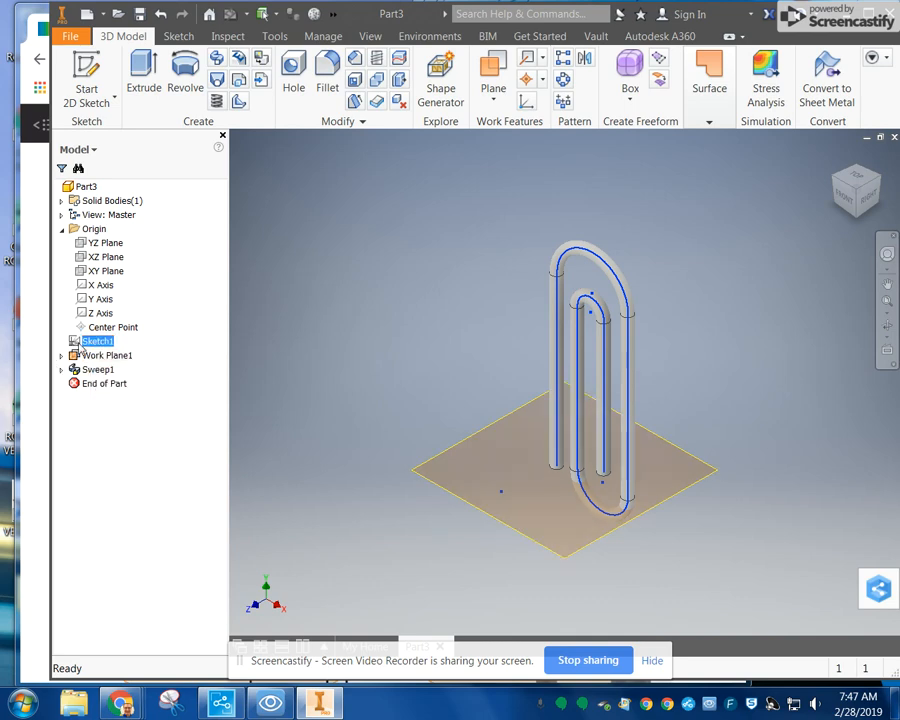
double_click(90, 341)
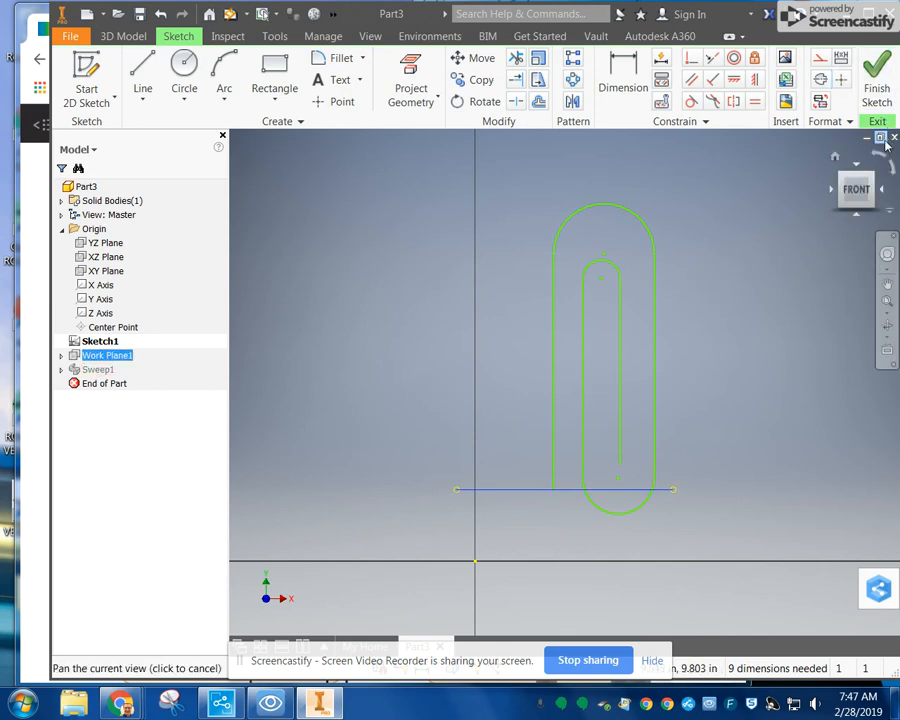
left_click(835, 158)
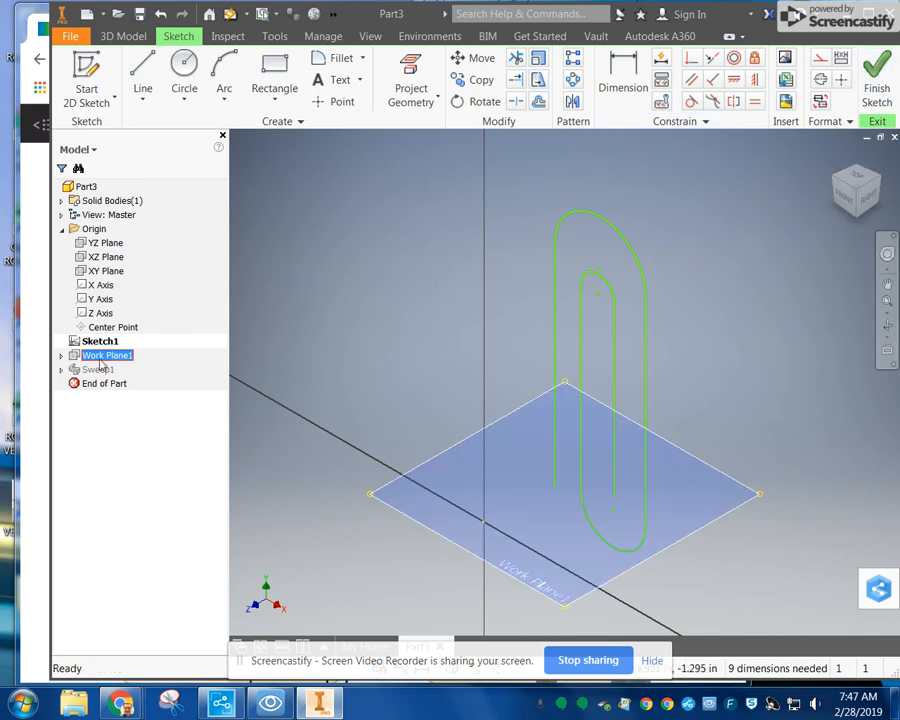
left_click(875, 100)
Step: Delete the sweep with its consumed profile sketch, along with the path sketch and the work plane
right_click(84, 342)
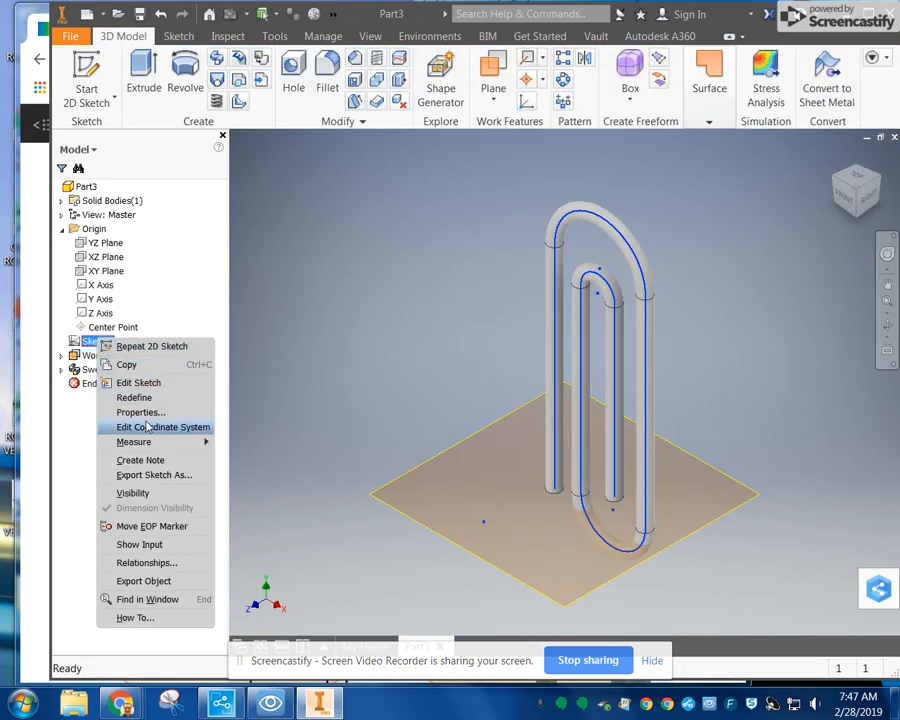
left_click(86, 356)
right_click(88, 372)
left_click(118, 444)
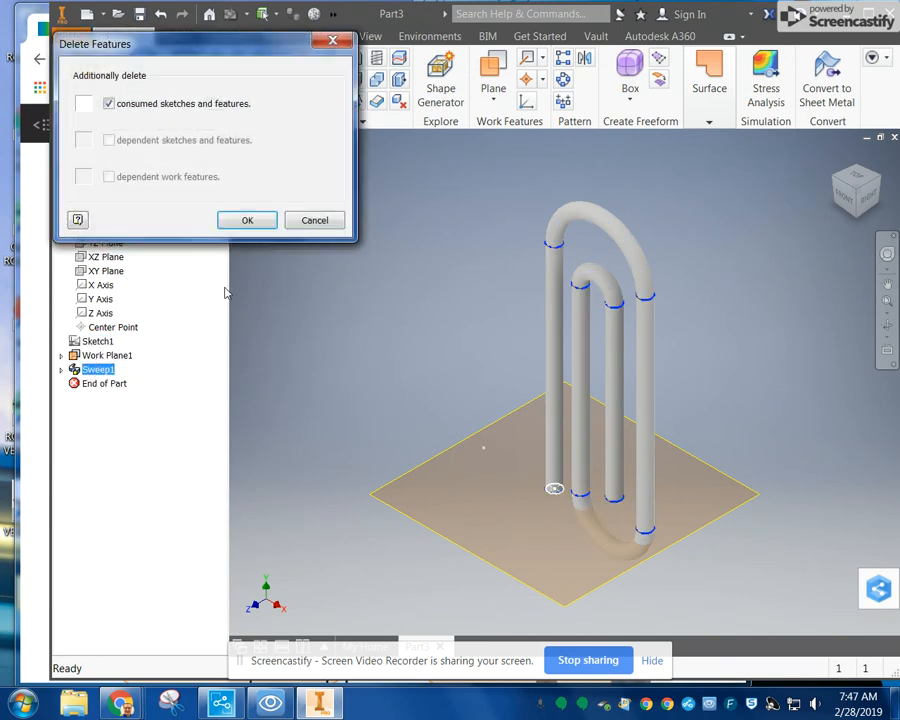
key("Return")
right_click(100, 327)
left_click(120, 370)
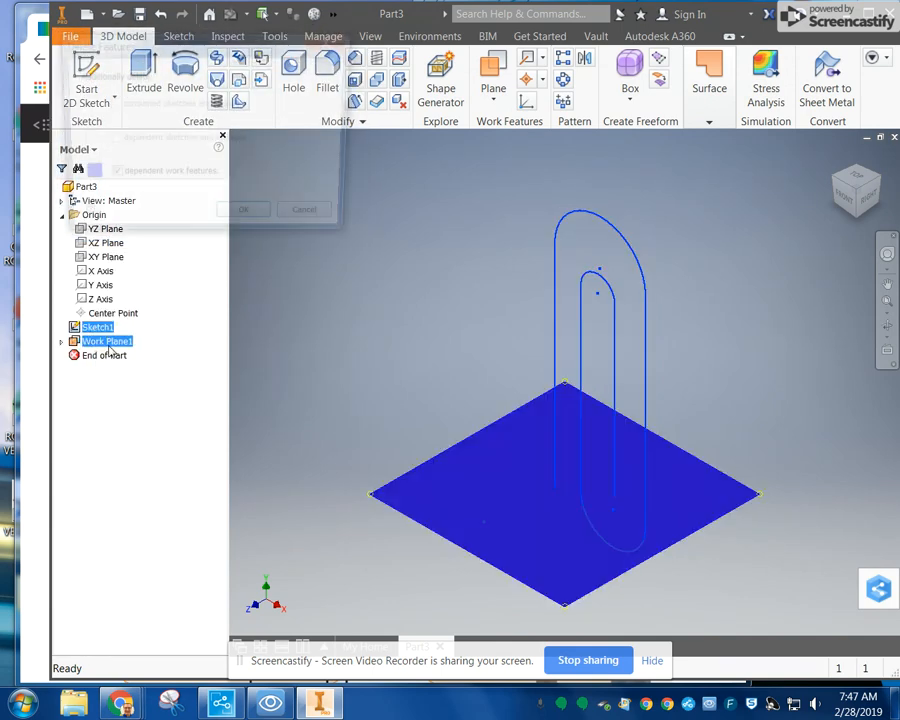
key("Return")
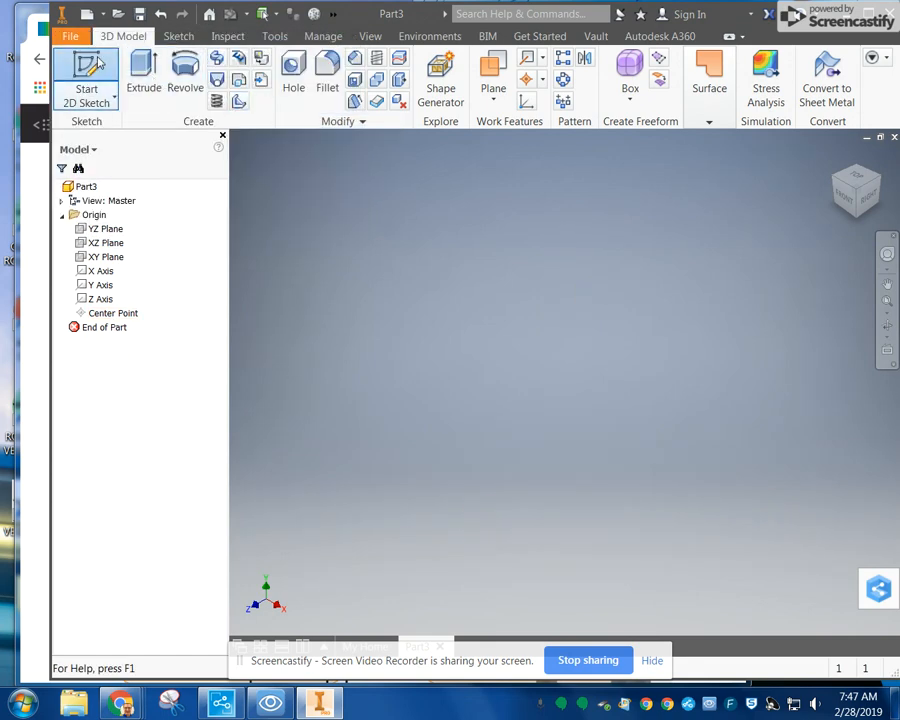
Step: Start a new 2D sketch on the XY Plane
left_click(86, 80)
left_click(612, 315)
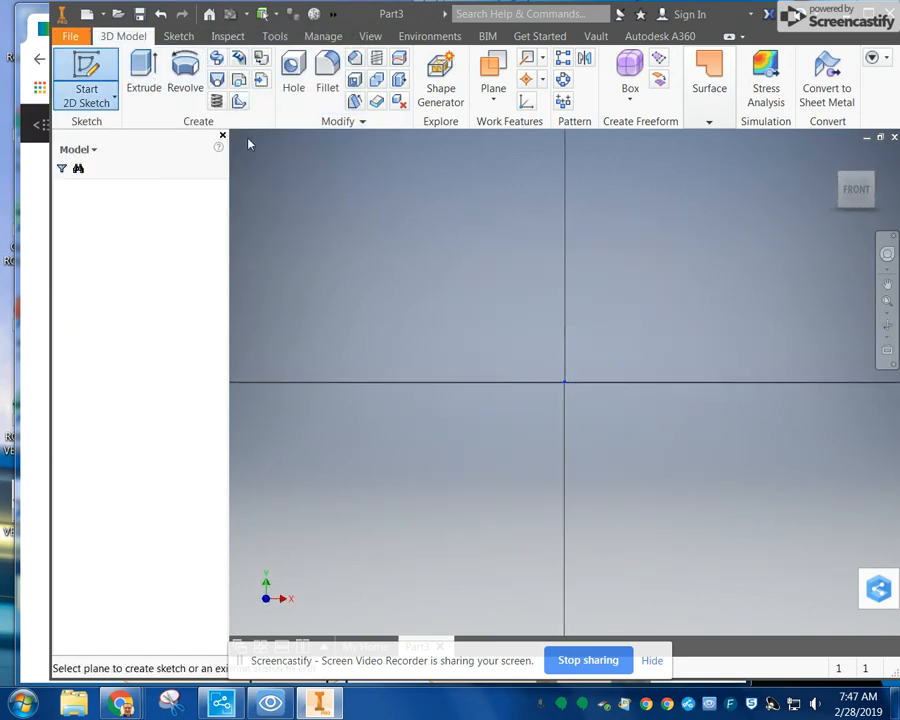
left_click(143, 68)
left_click(565, 381)
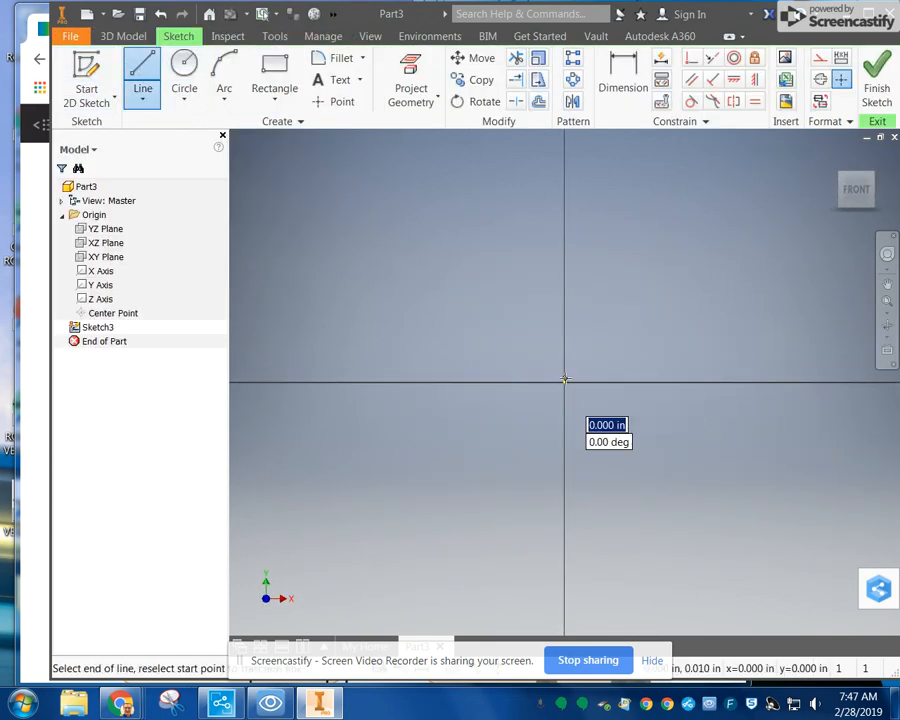
key("Escape")
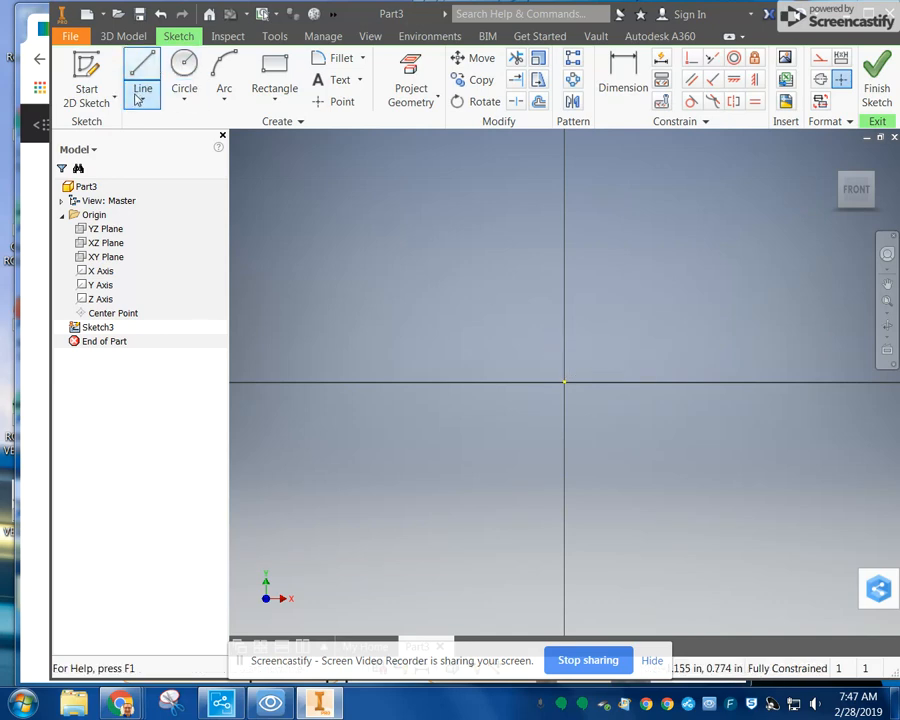
left_click(138, 104)
left_click(160, 203)
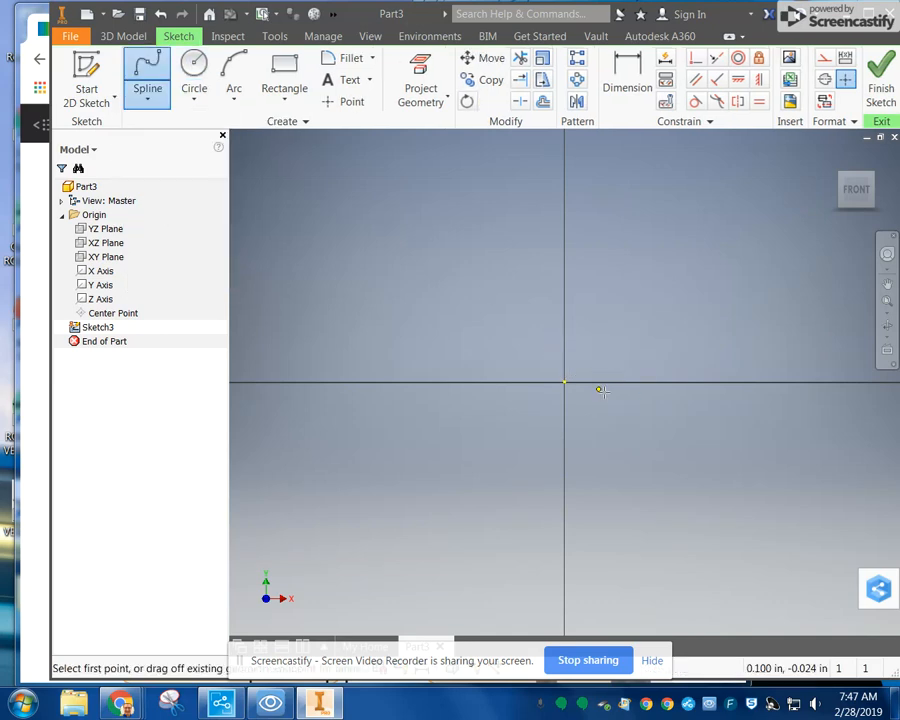
left_click(565, 382)
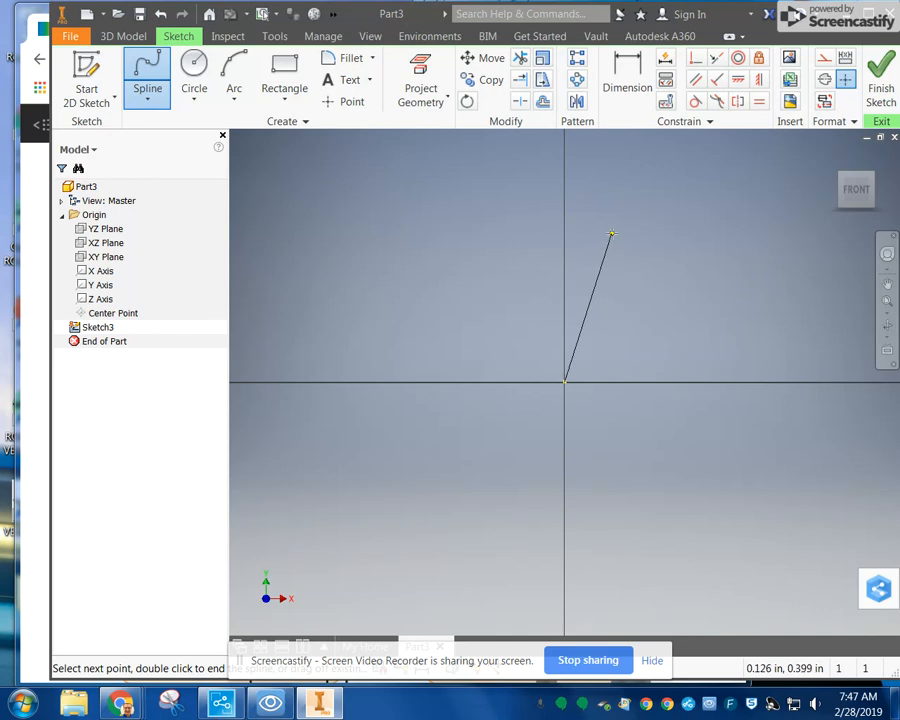
left_click(611, 234)
left_click(742, 204)
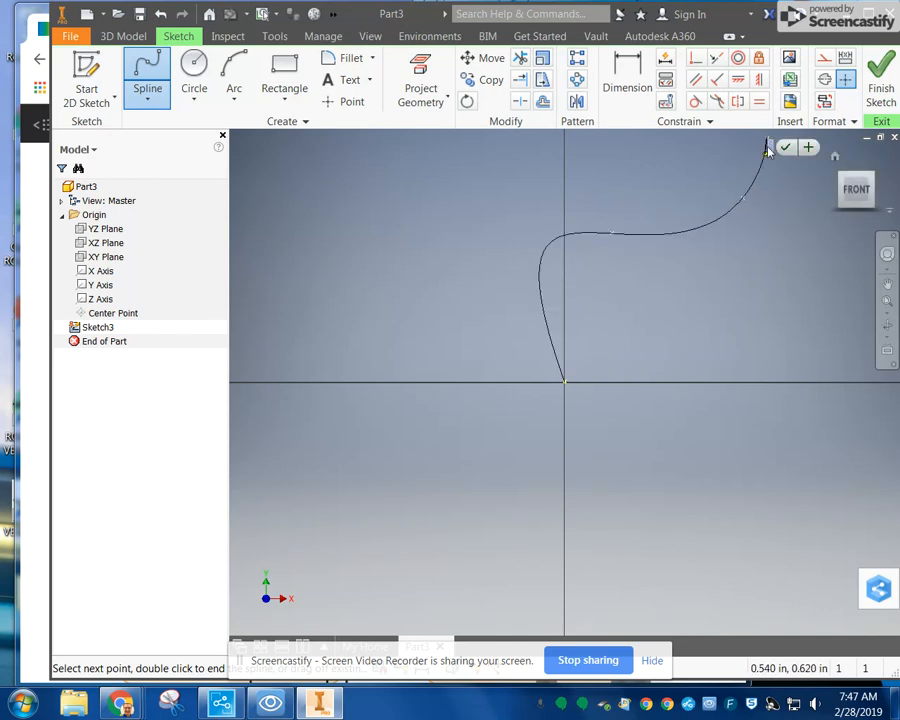
key("Escape")
Step: Draw an S-shaped, four-point spline rising from the origin and finish the sketch
left_click(147, 85)
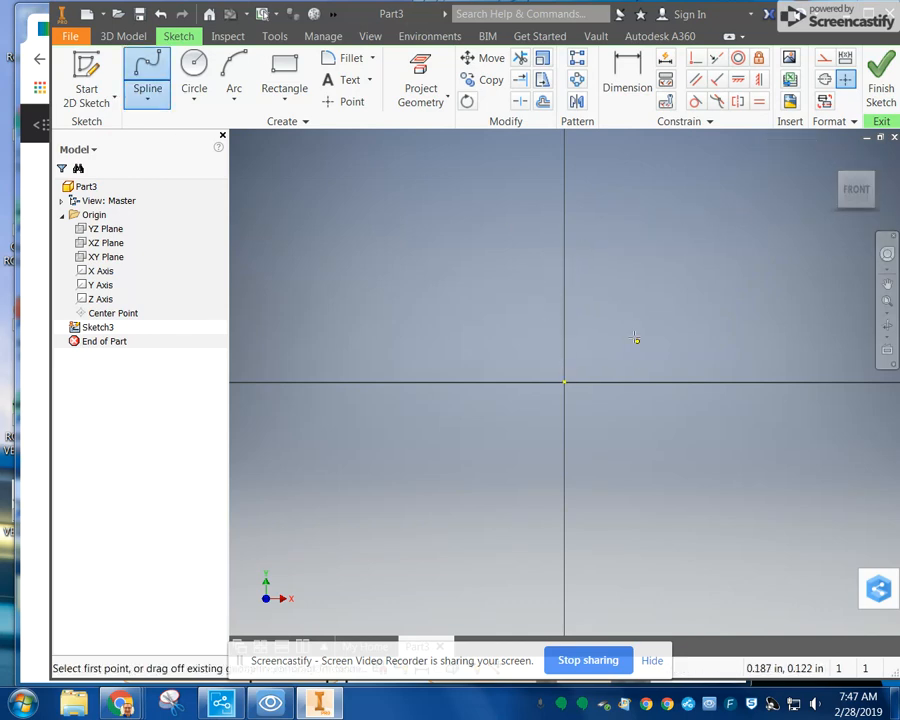
left_click(565, 383)
left_click(482, 281)
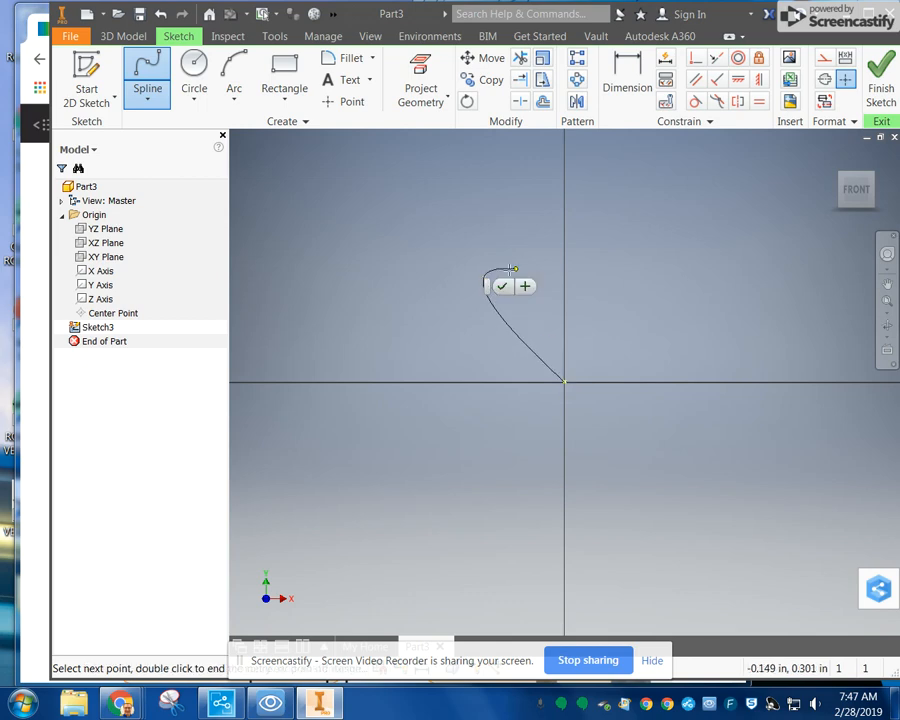
left_click(578, 134)
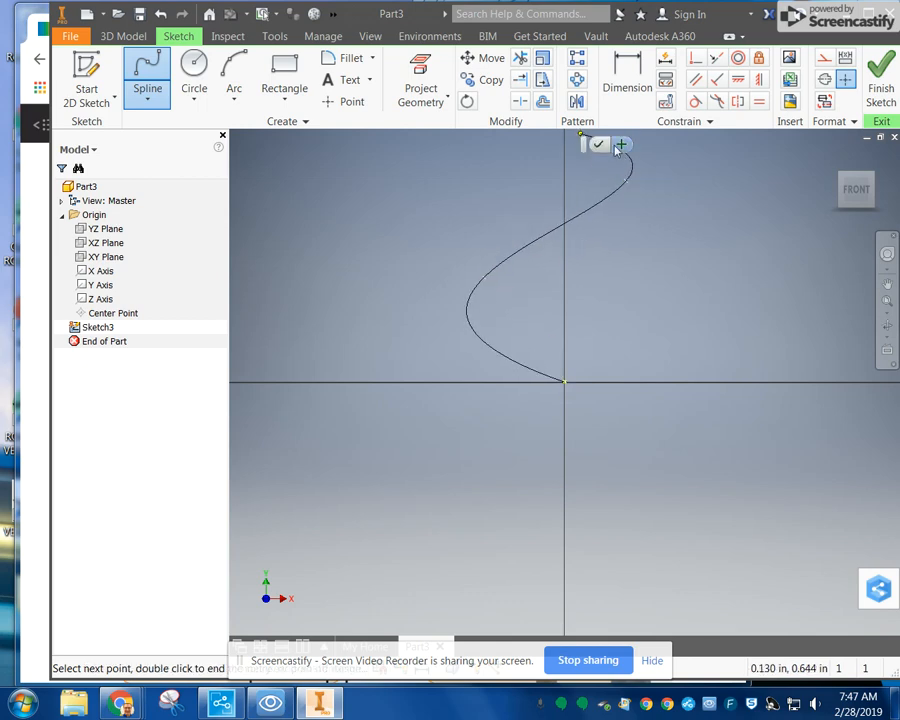
left_click(597, 144)
left_click(835, 156)
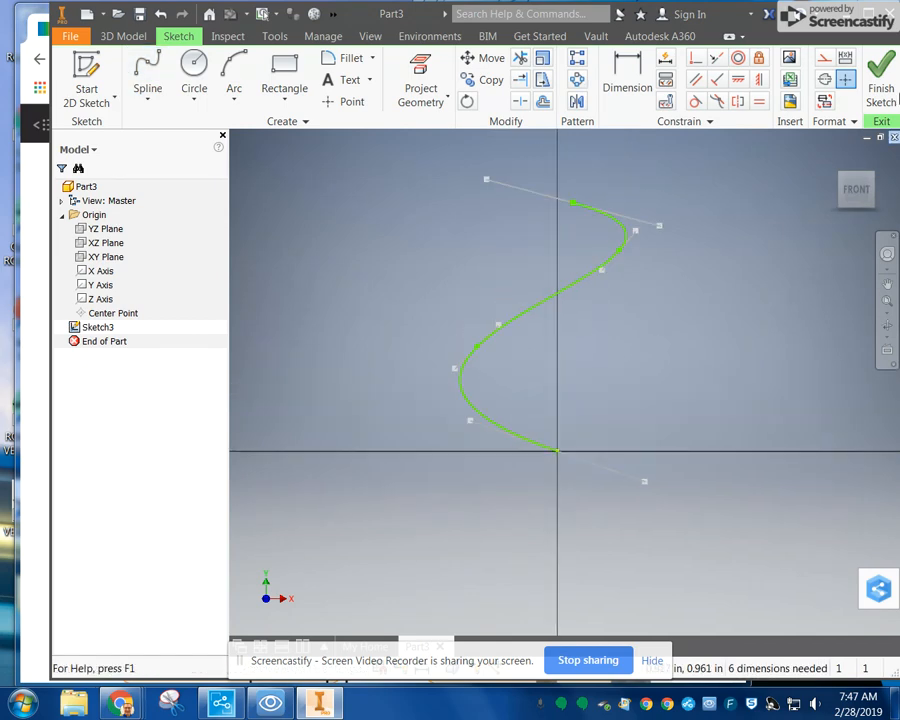
left_click(881, 90)
Step: Start a 2D sketch on the XZ Plane and draw a circle at the origin plus a slightly smaller one beside it on the horizontal axis
left_click(86, 80)
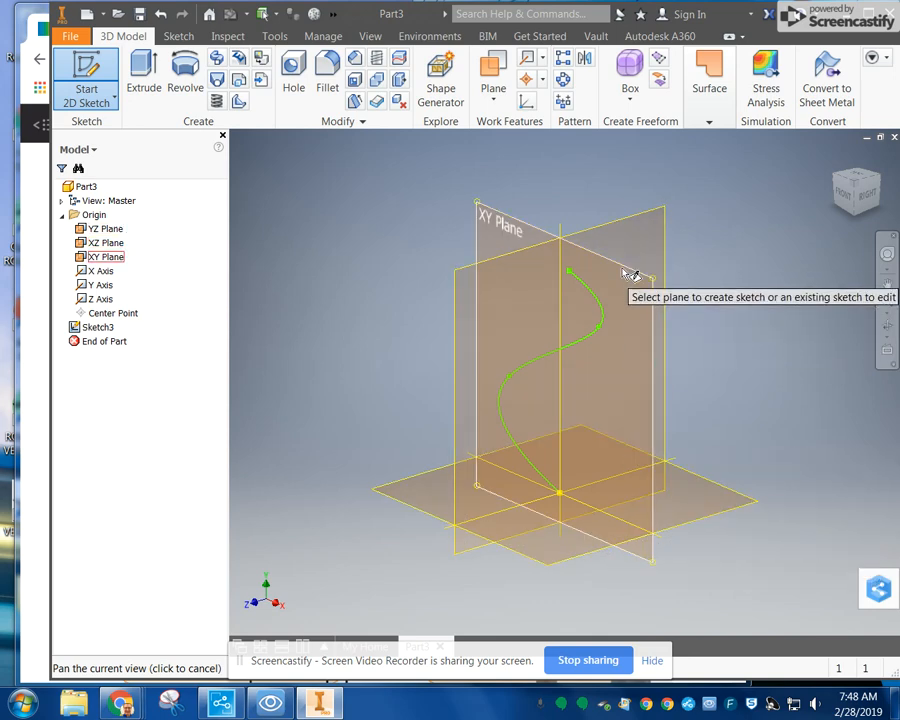
left_click(705, 495)
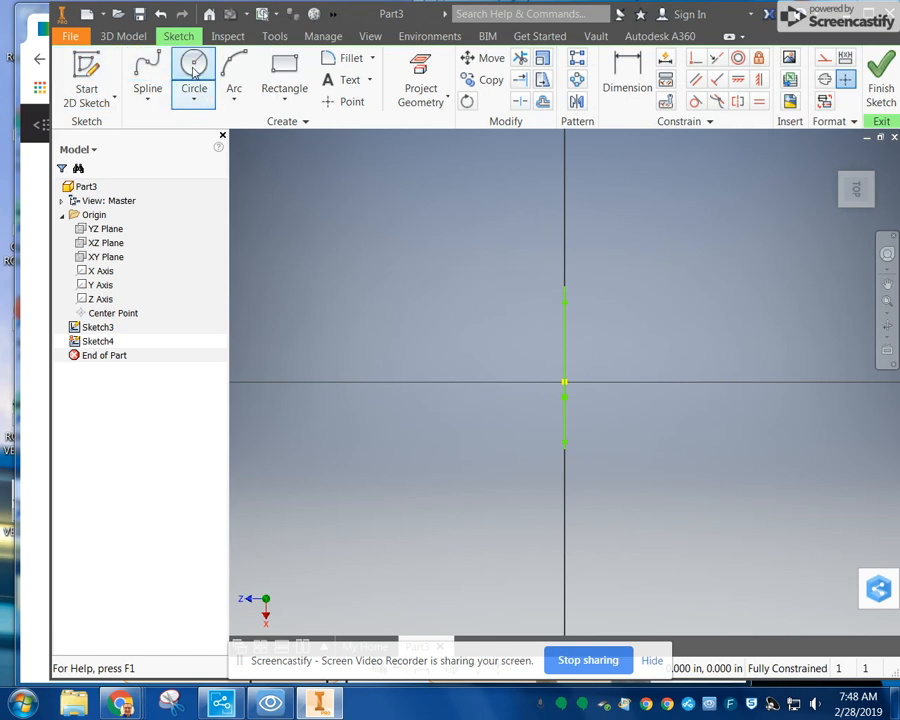
left_click(194, 70)
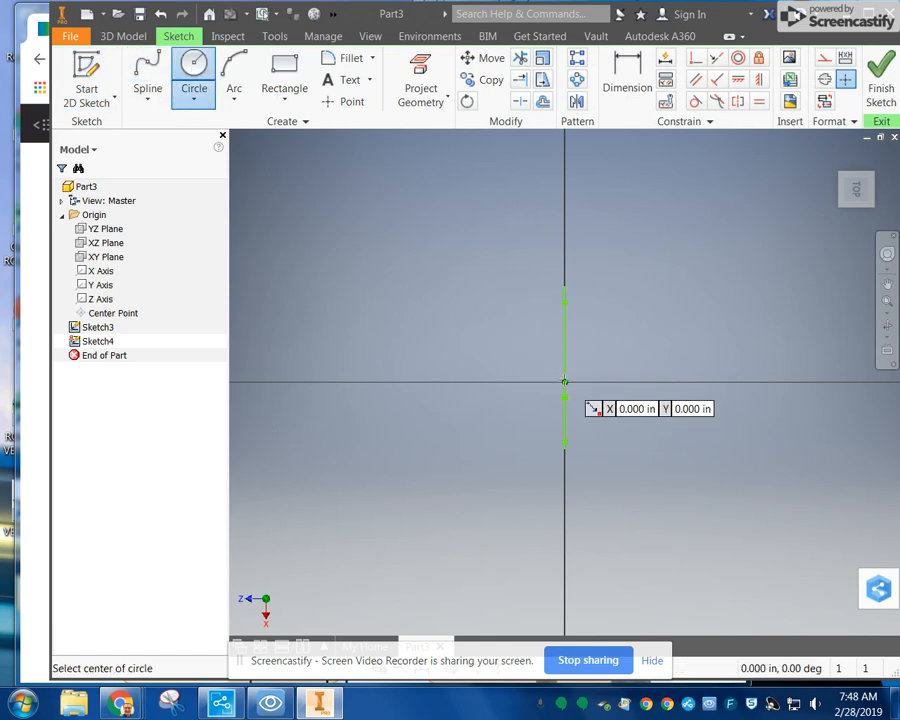
left_click(564, 382)
left_click(564, 395)
left_click(604, 381)
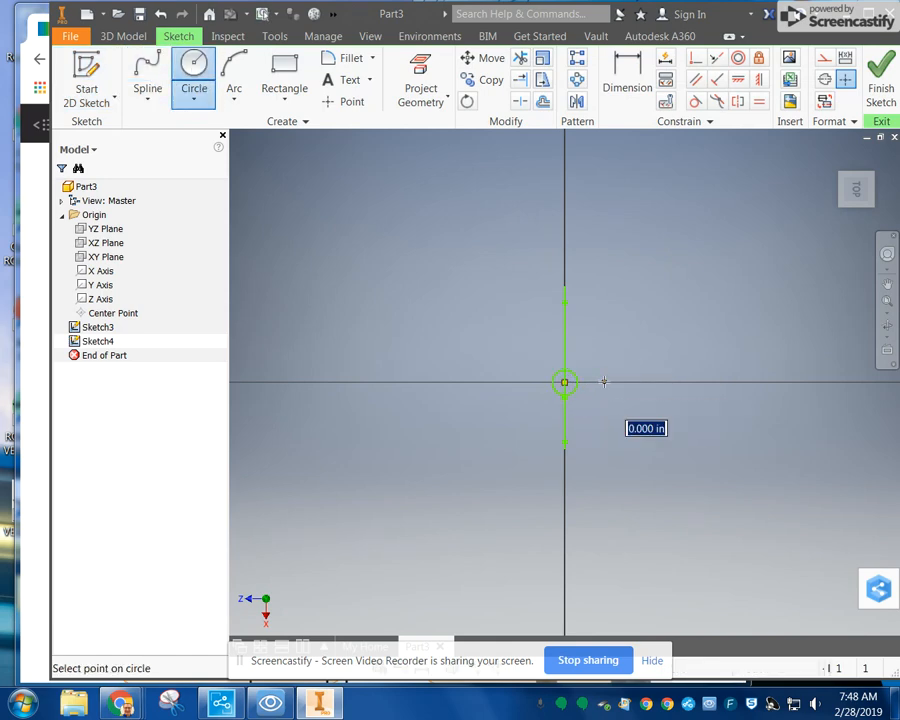
left_click(614, 384)
Step: Draw a Three Point Arc slot next to the two circles and finish the sketch
left_click(285, 98)
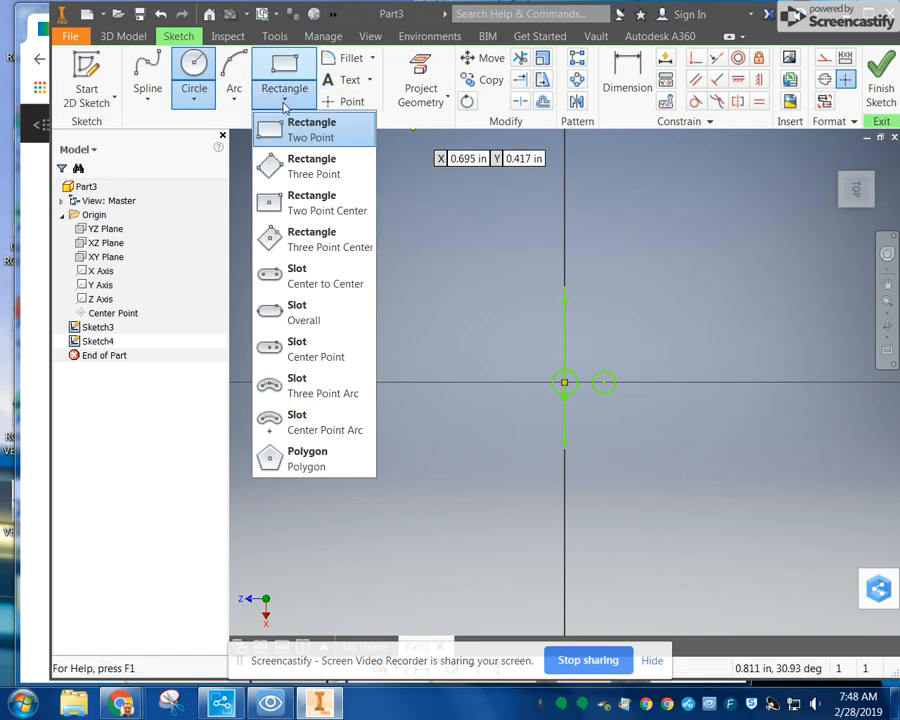
left_click(322, 390)
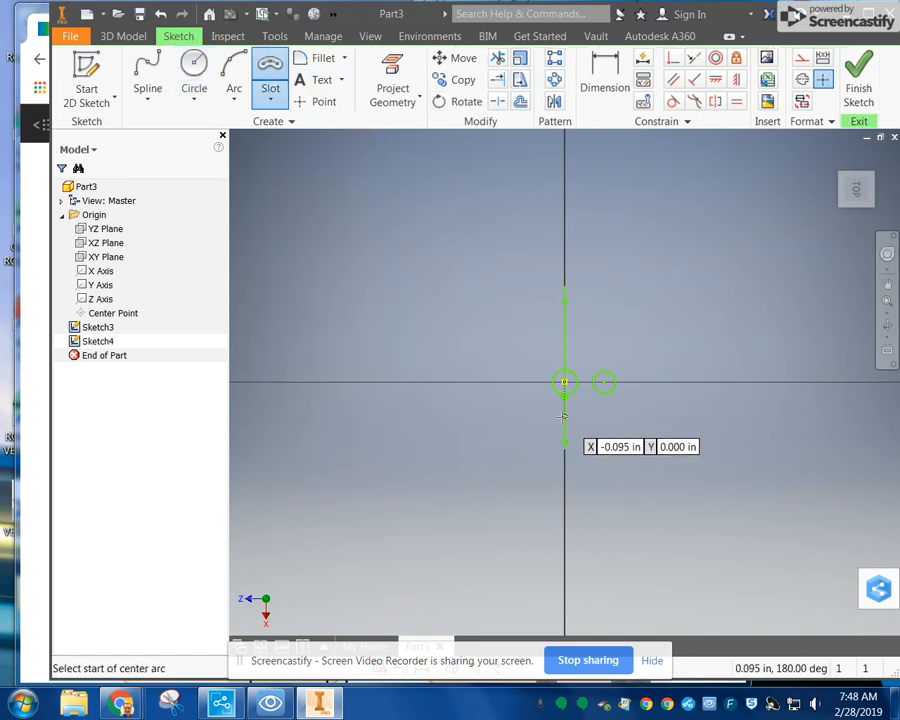
left_click(565, 417)
left_click(614, 417)
left_click(592, 421)
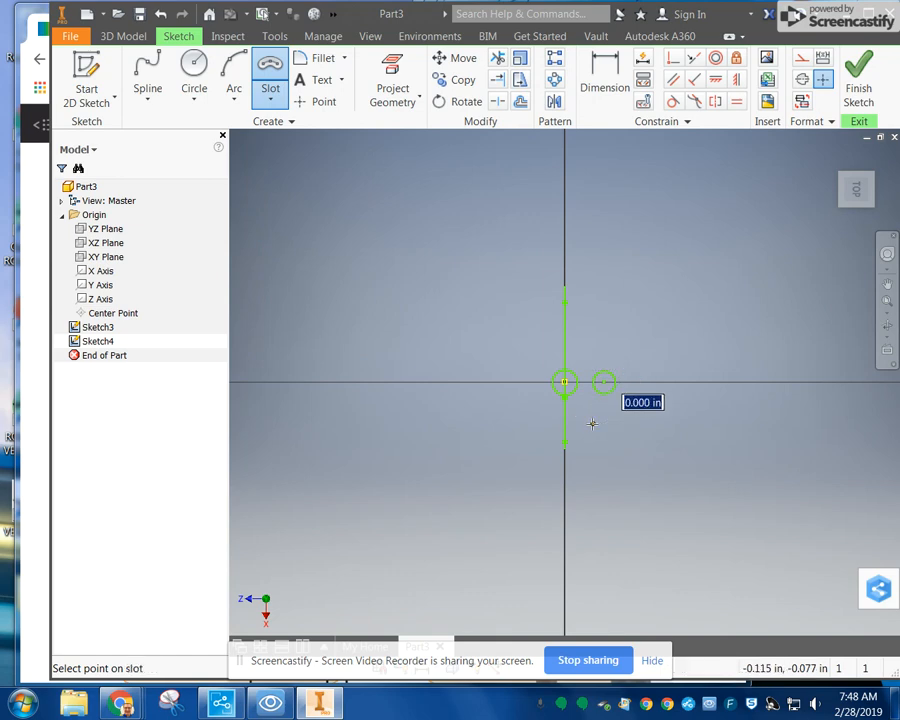
left_click(593, 413)
left_click(858, 84)
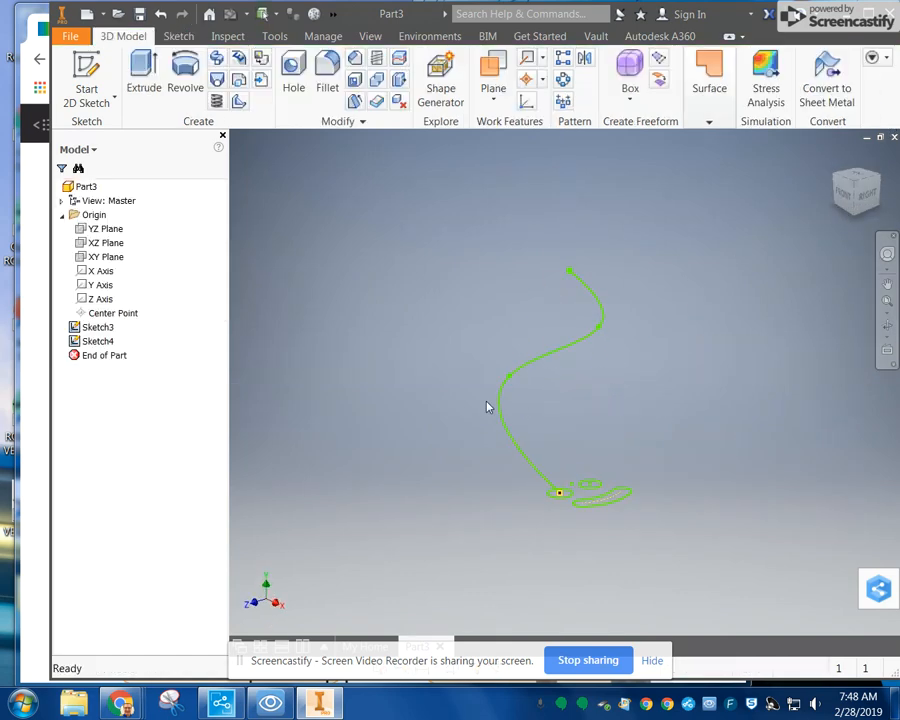
Step: Try to sweep the two circles and the arc slot together along the spline as the path
left_click(216, 59)
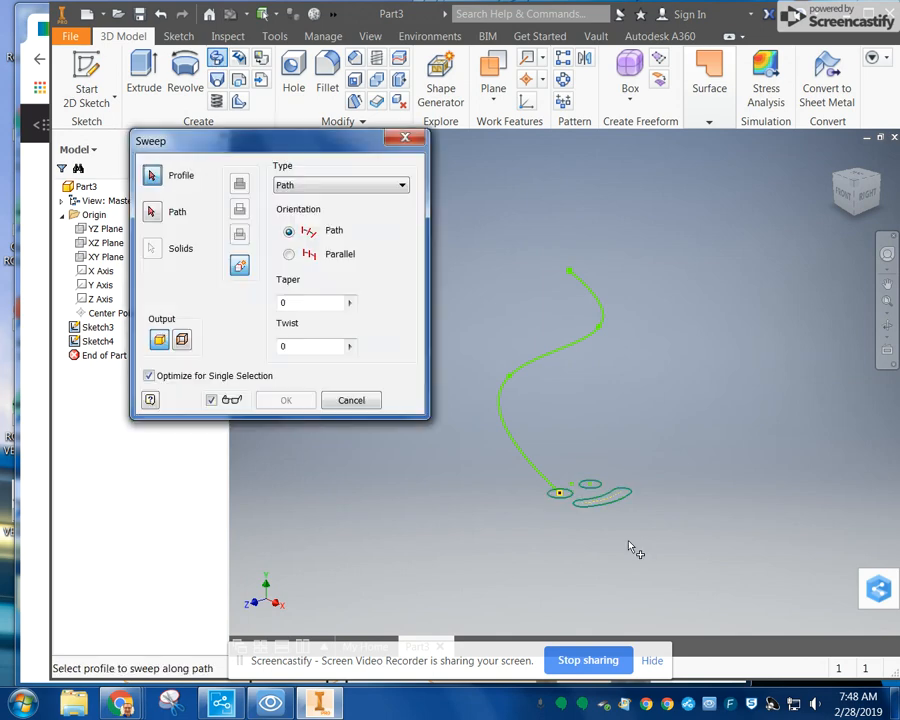
left_click(560, 497)
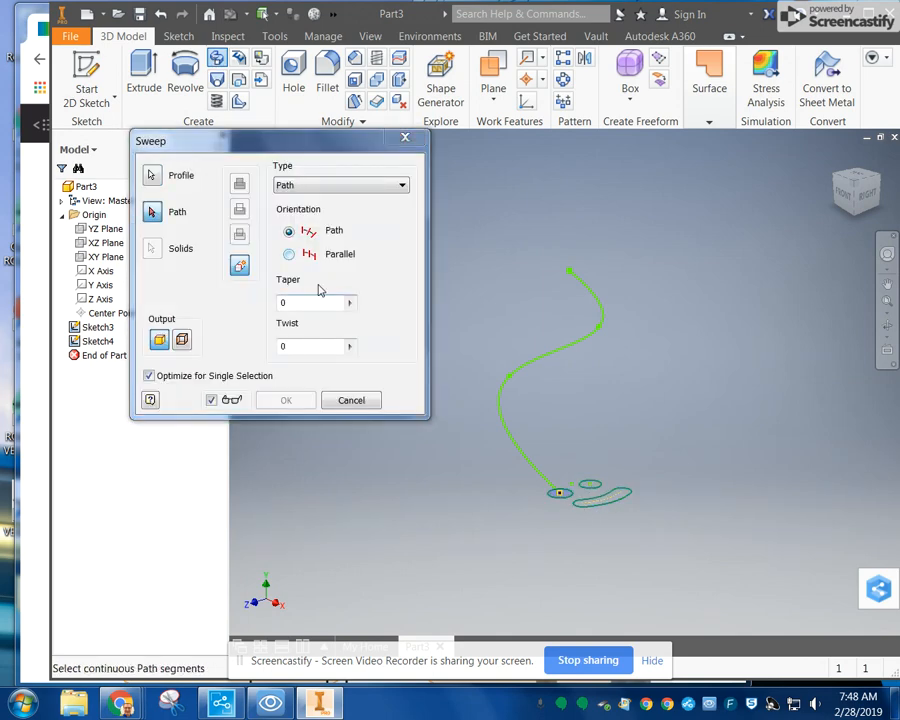
scroll(605, 520, "down", 5)
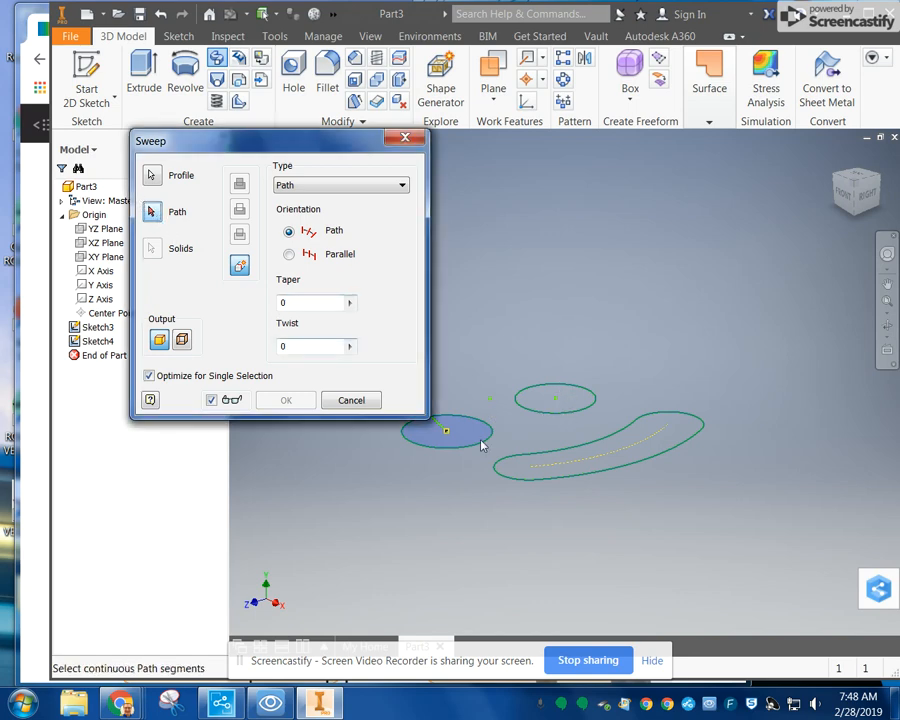
scroll(527, 477, "up", 2)
middle_click_drag(527, 477, 580, 454)
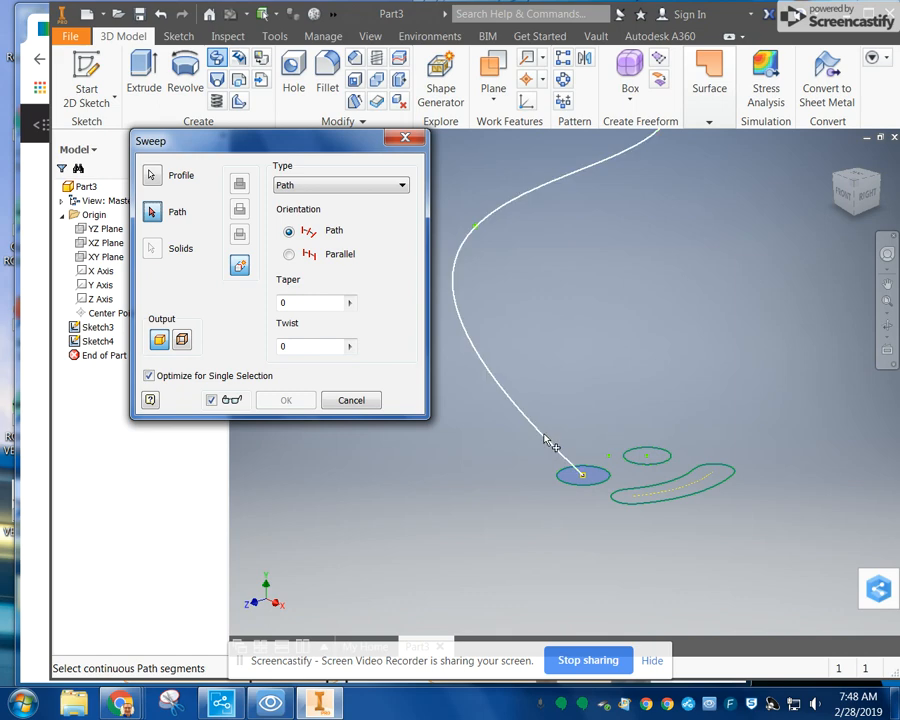
left_click(547, 439)
left_click(165, 178)
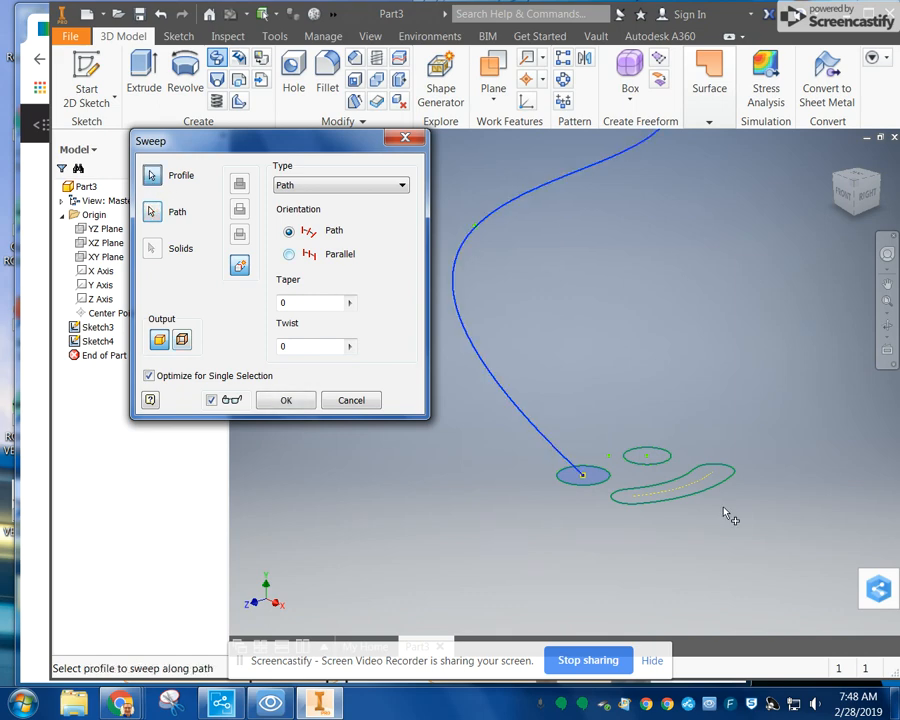
left_click(652, 458)
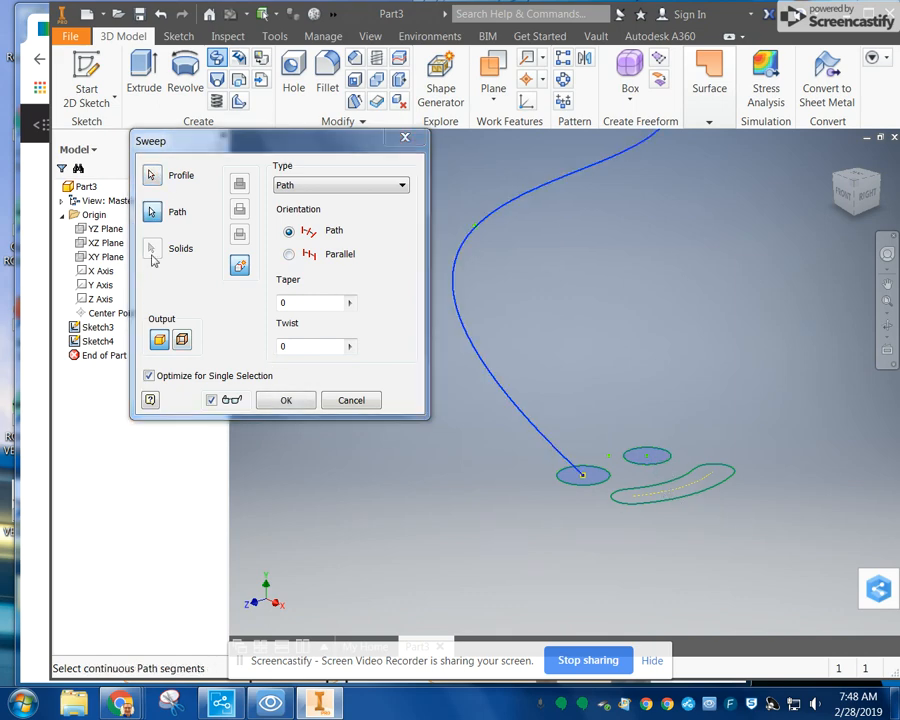
left_click(152, 176)
left_click(665, 493)
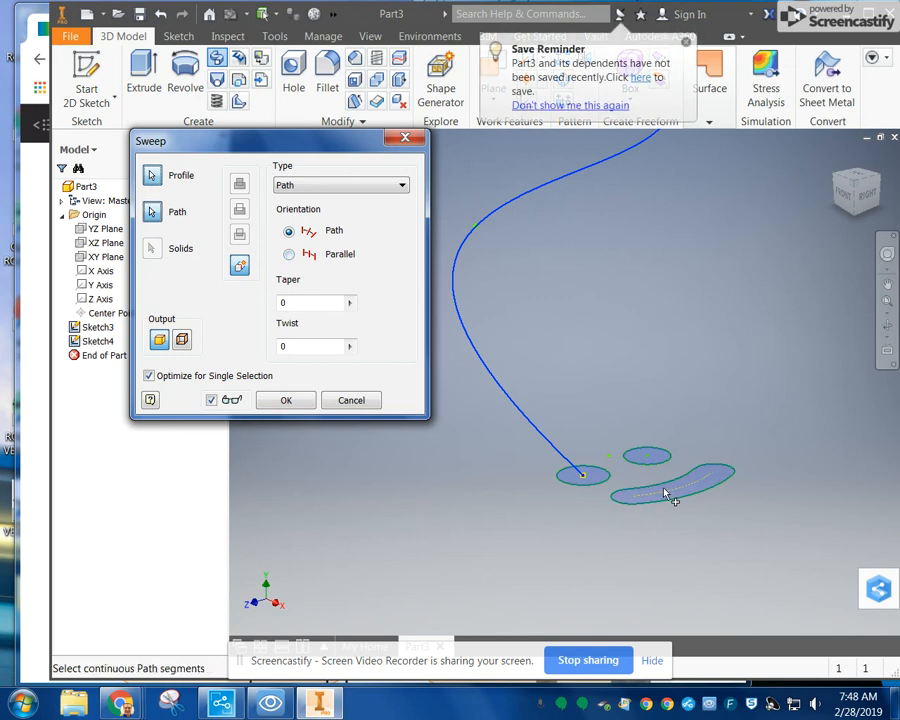
left_click(286, 400)
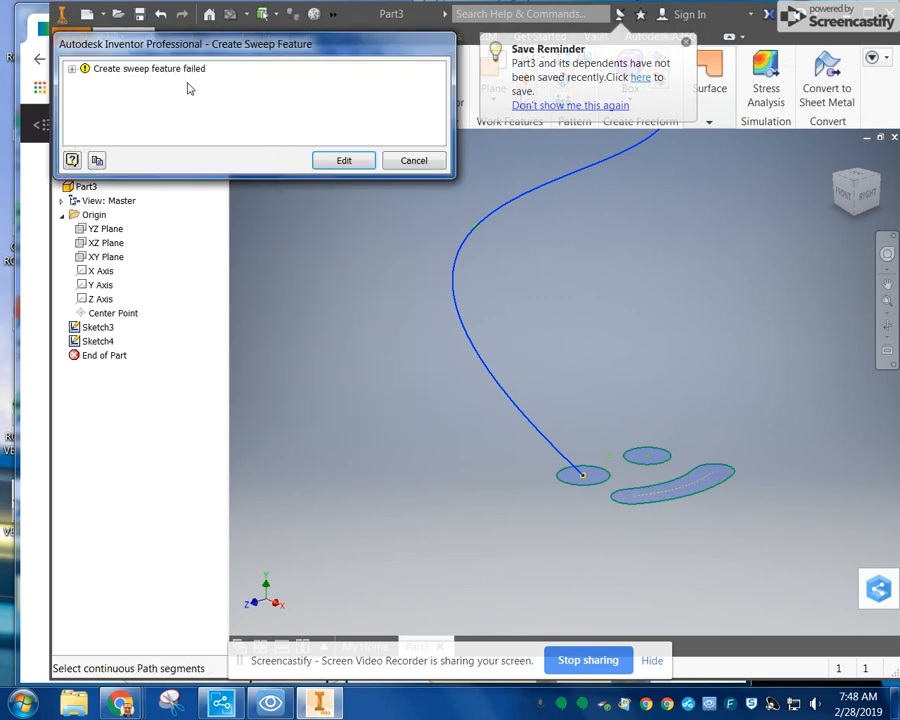
Step: Expand the details of the sweep error and abandon the three-profile sweep
left_click(71, 68)
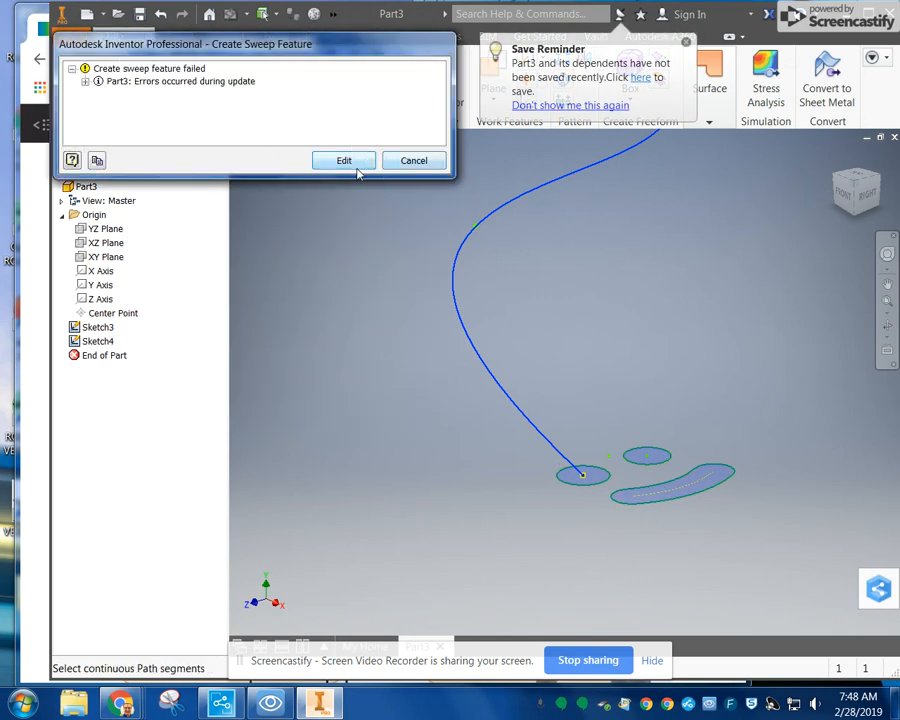
left_click(85, 82)
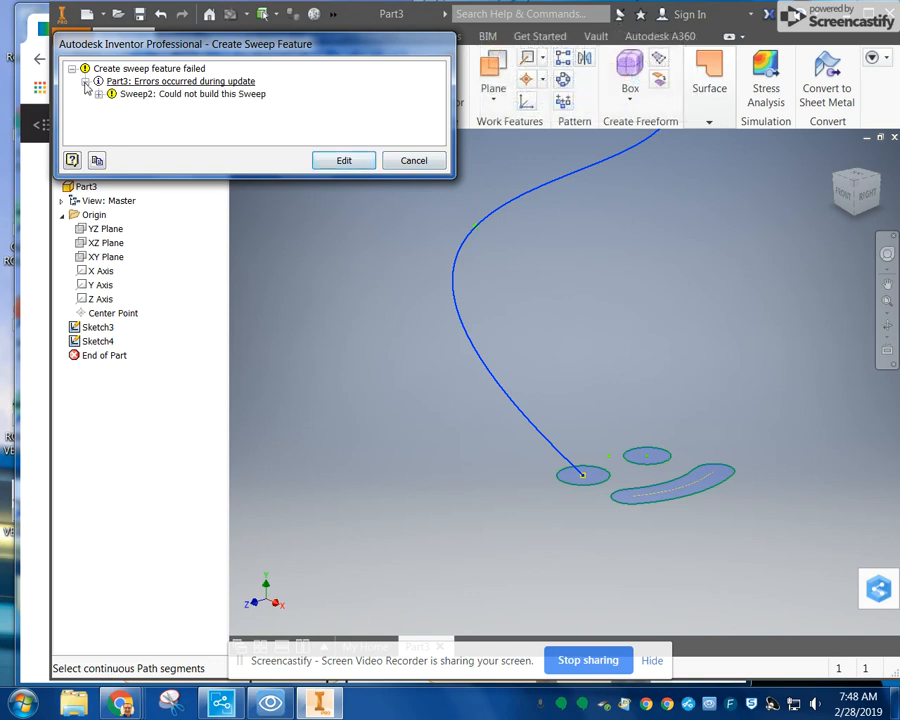
left_click(343, 160)
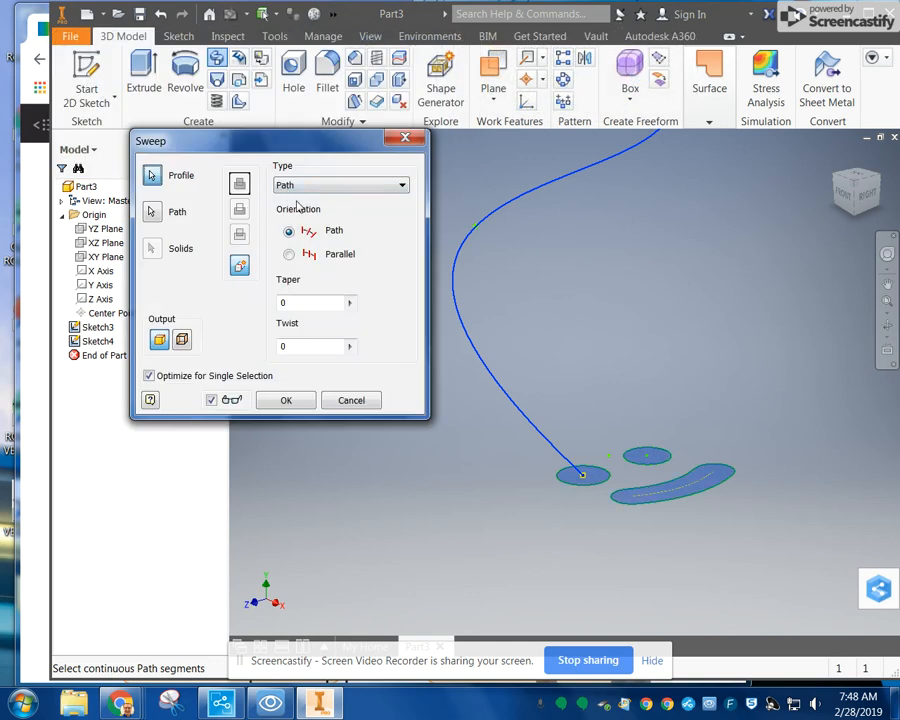
left_click(361, 399)
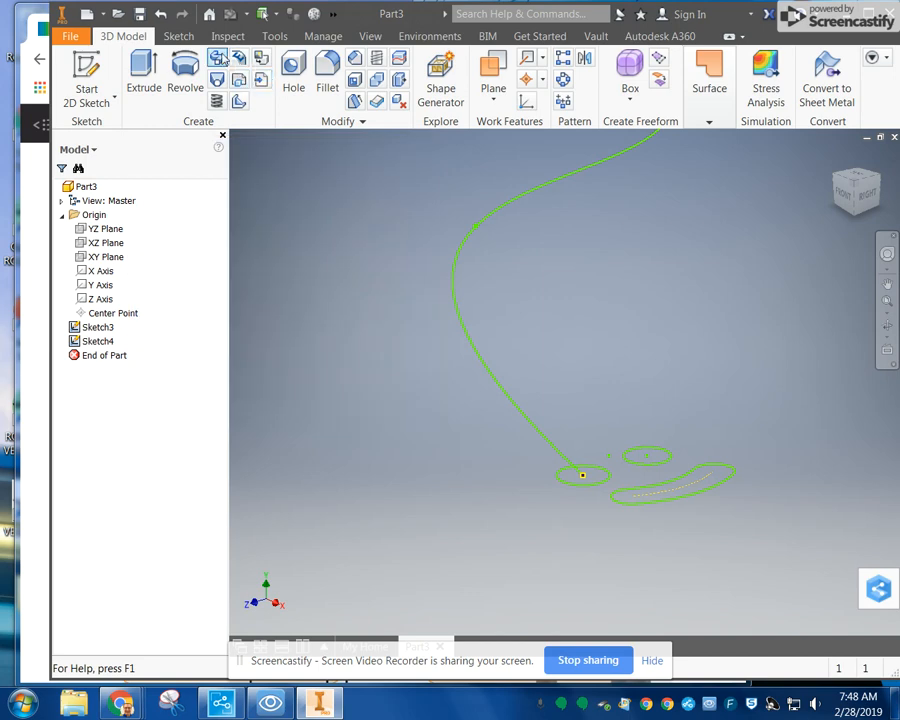
Step: Try to sweep only the circle at the origin along the spline, and then abandon the sweep
left_click(217, 60)
left_click(600, 481)
left_click(583, 476)
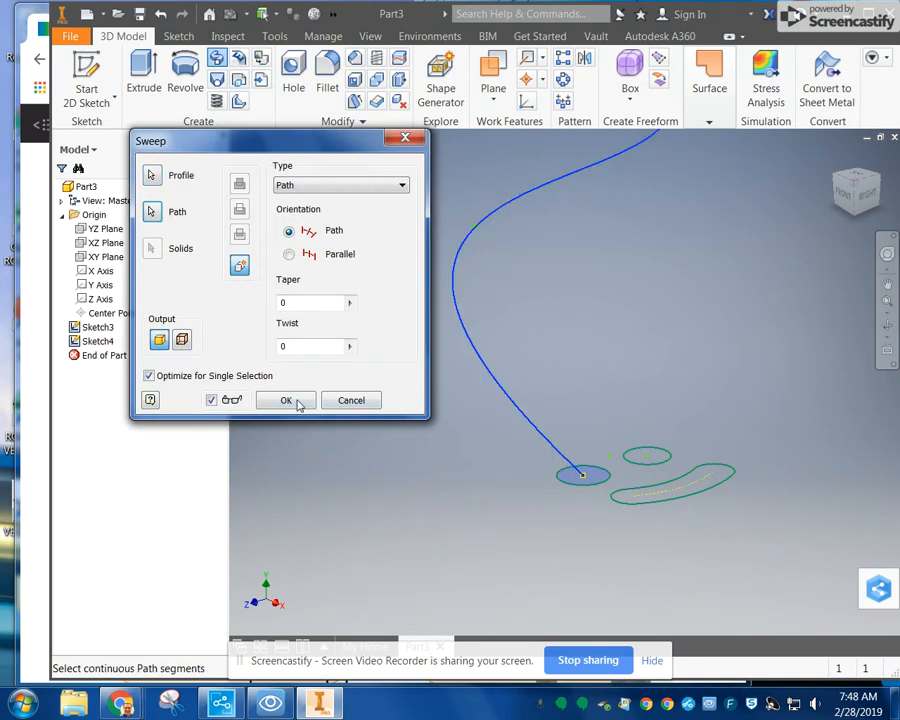
left_click(286, 400)
left_click(345, 161)
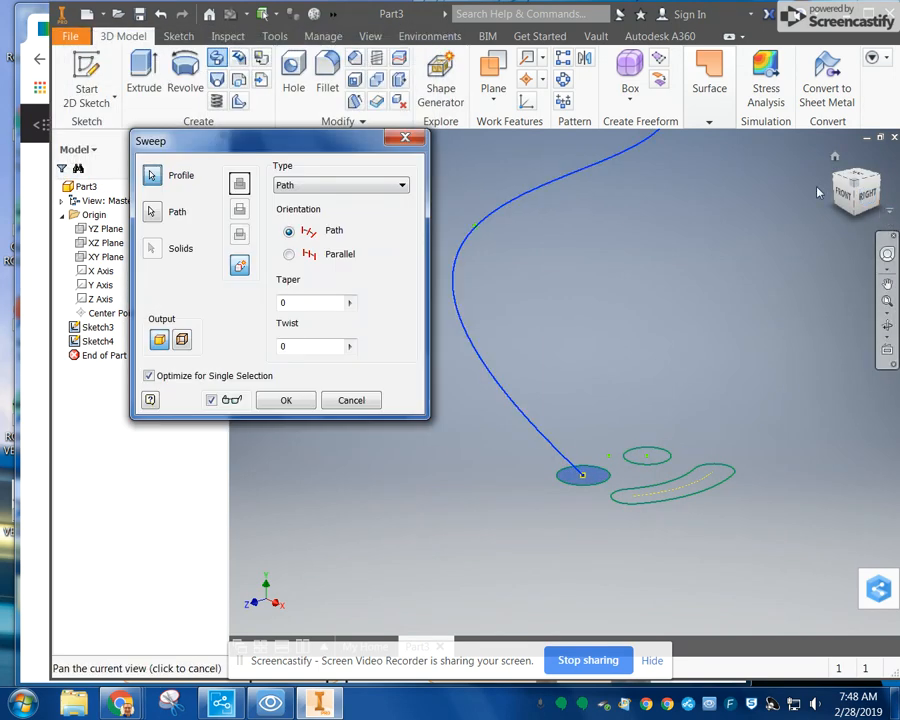
left_click(286, 399)
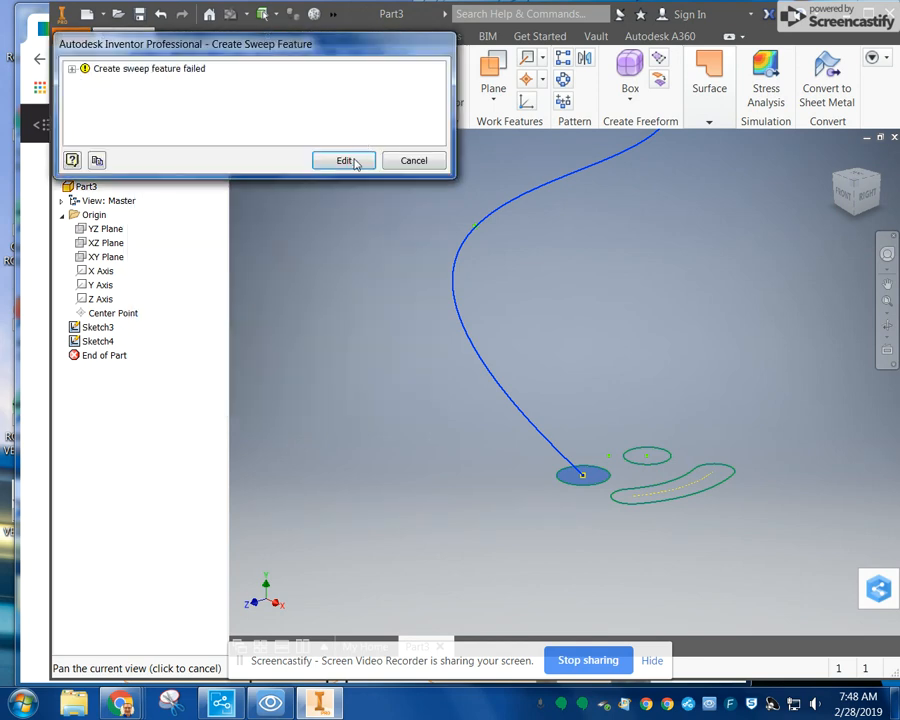
left_click(345, 161)
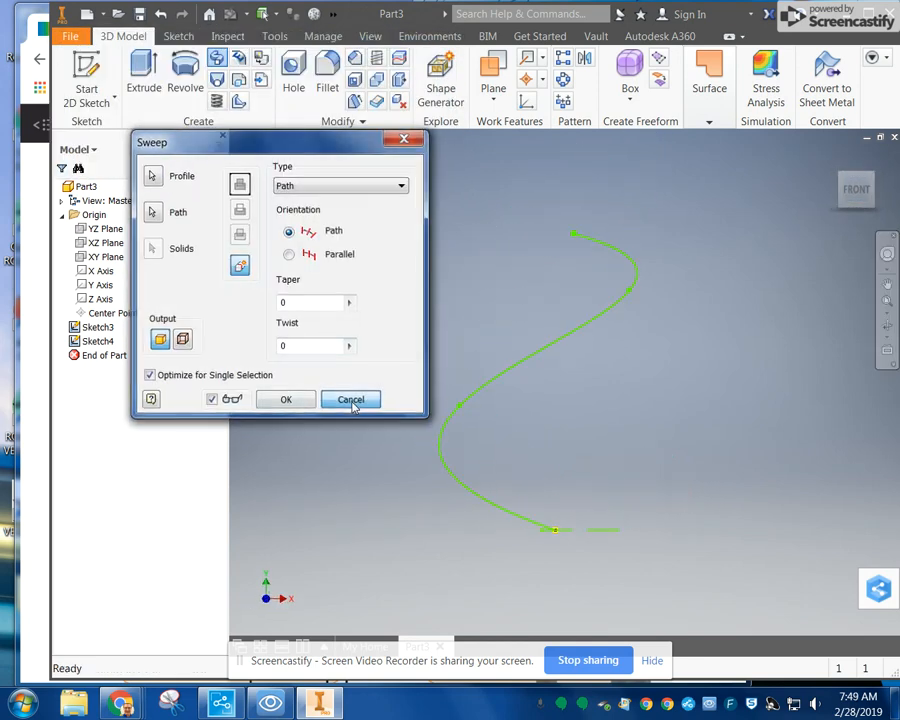
left_click(351, 400)
Step: Soften the spline's bends by raising its upper endpoint and pulling its two intermediate points inward
left_click_drag(574, 237, 560, 150)
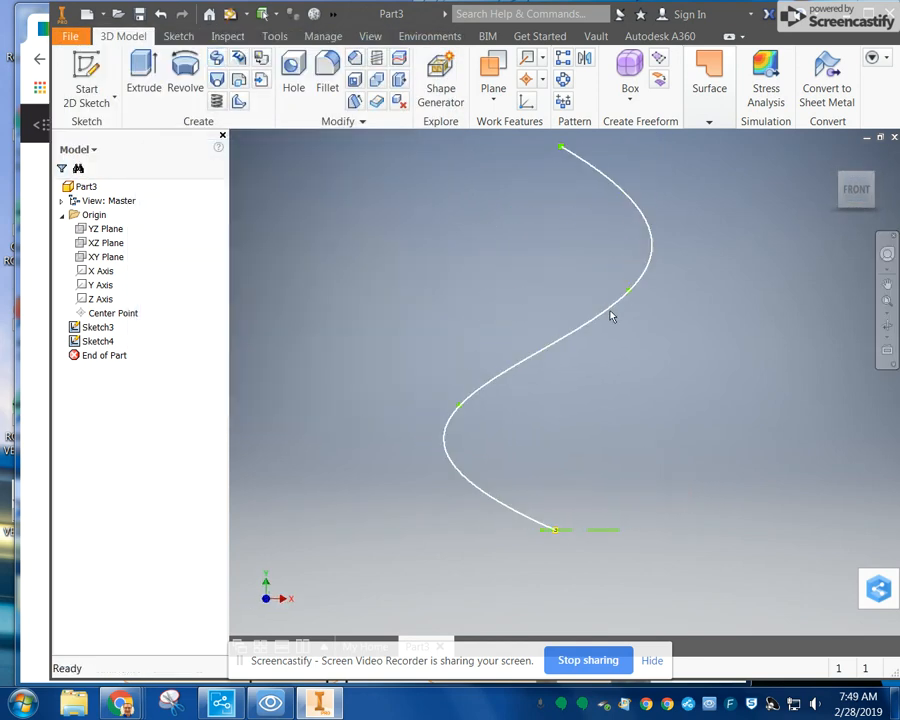
left_click_drag(629, 291, 588, 294)
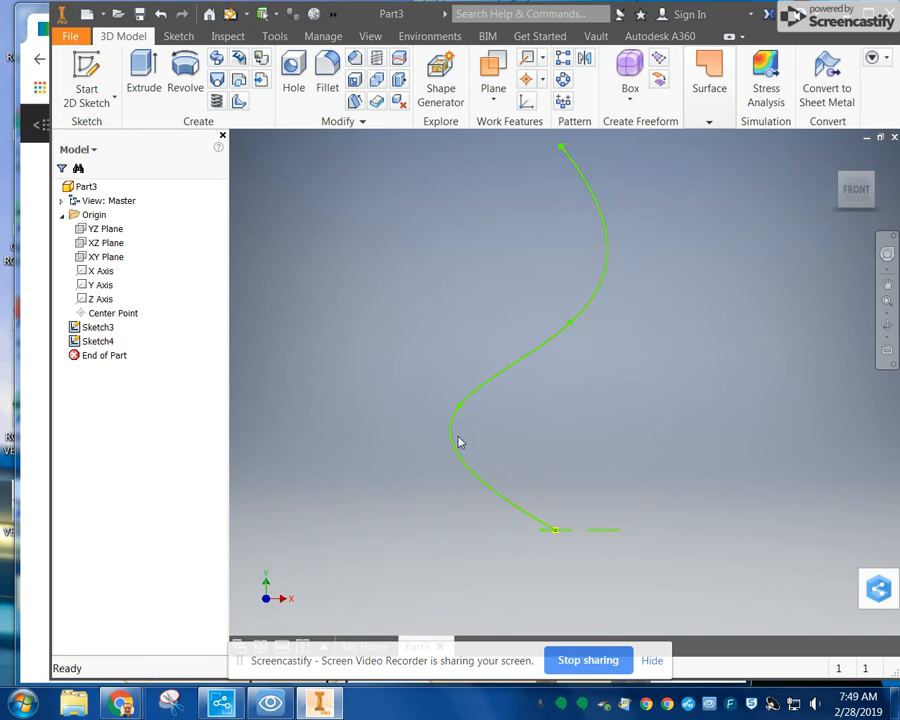
left_click_drag(459, 407, 506, 414)
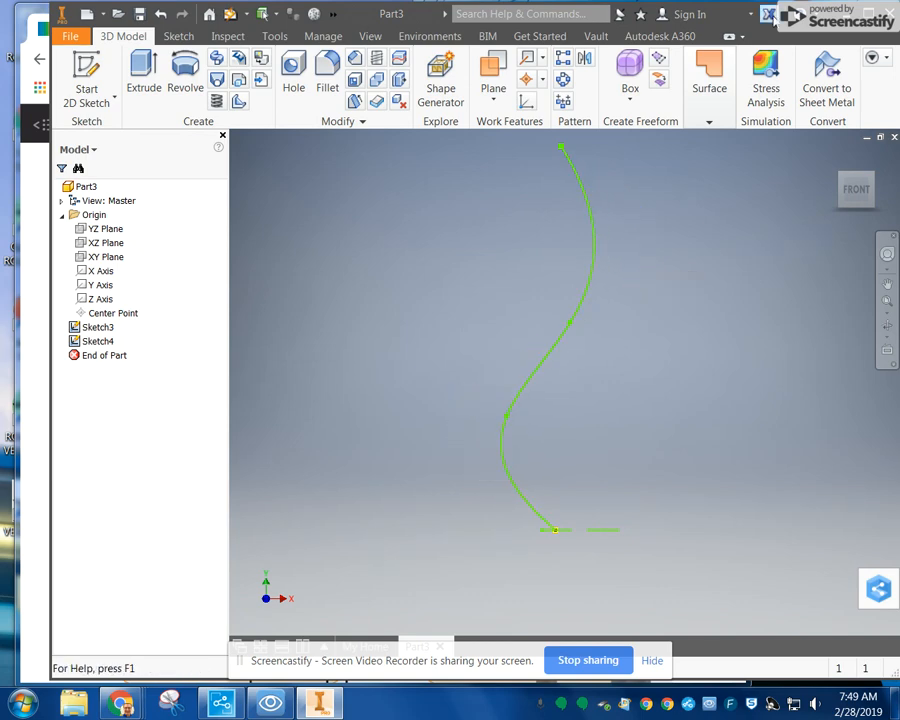
Step: Set up a sweep of the circle at the origin and the smaller circle beside it along the reshaped spline
left_click(216, 58)
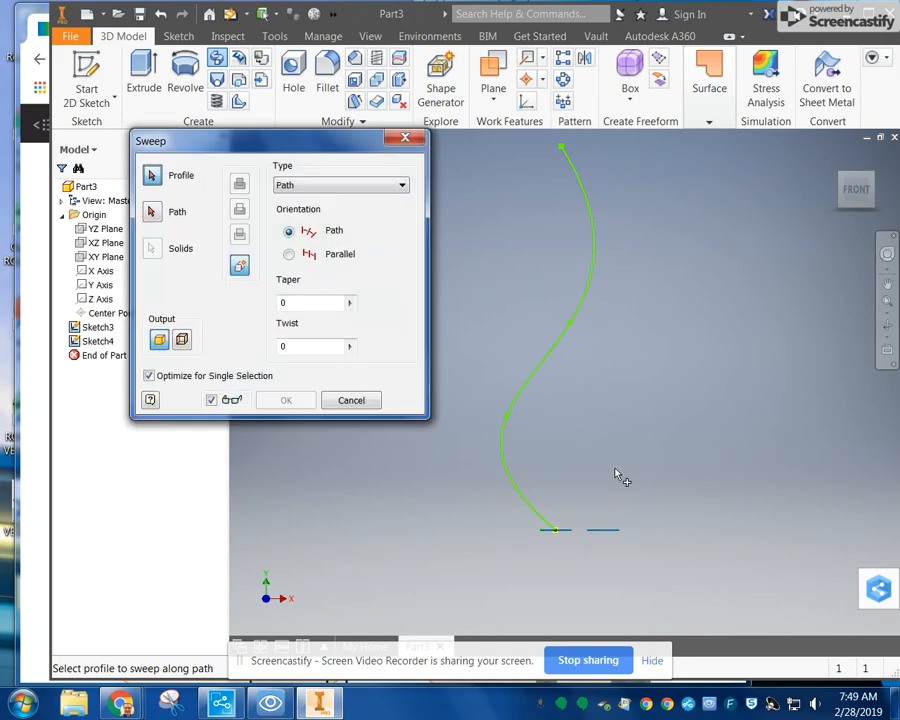
middle_click_drag(623, 476, 527, 553, "shift")
left_click(529, 556)
left_click(506, 538)
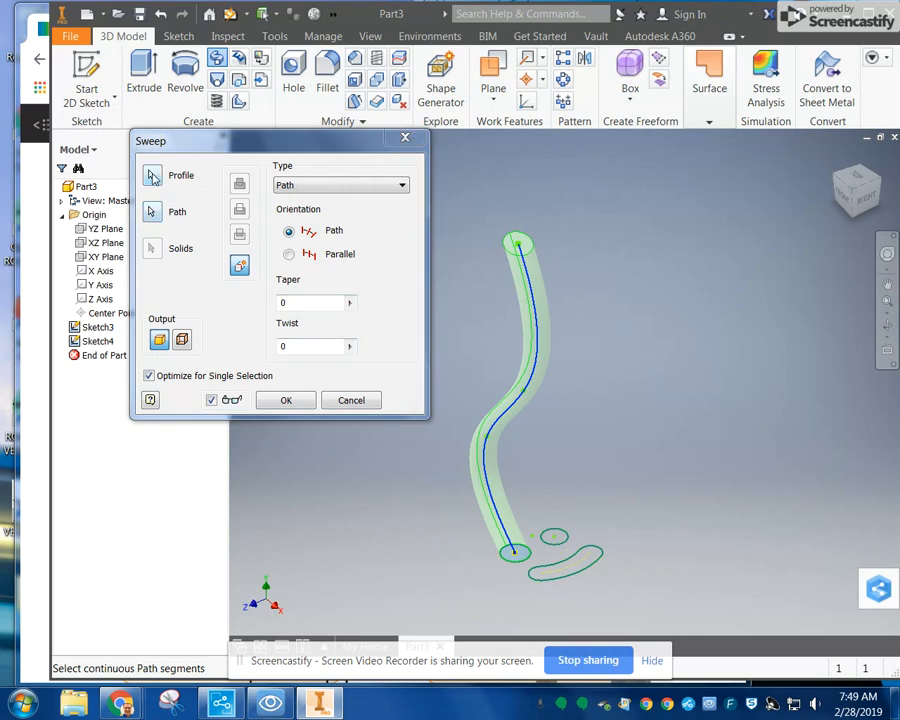
left_click(152, 176)
left_click(562, 546)
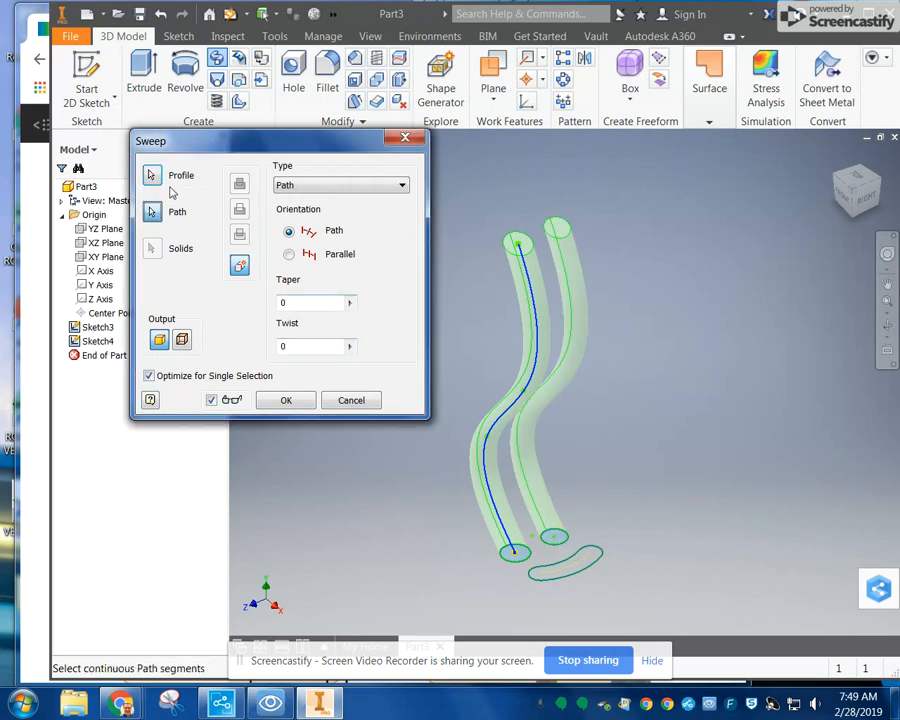
Step: Try to include the arc slot as a third sweep profile, and then abandon the sweep
left_click(152, 176)
left_click(594, 567)
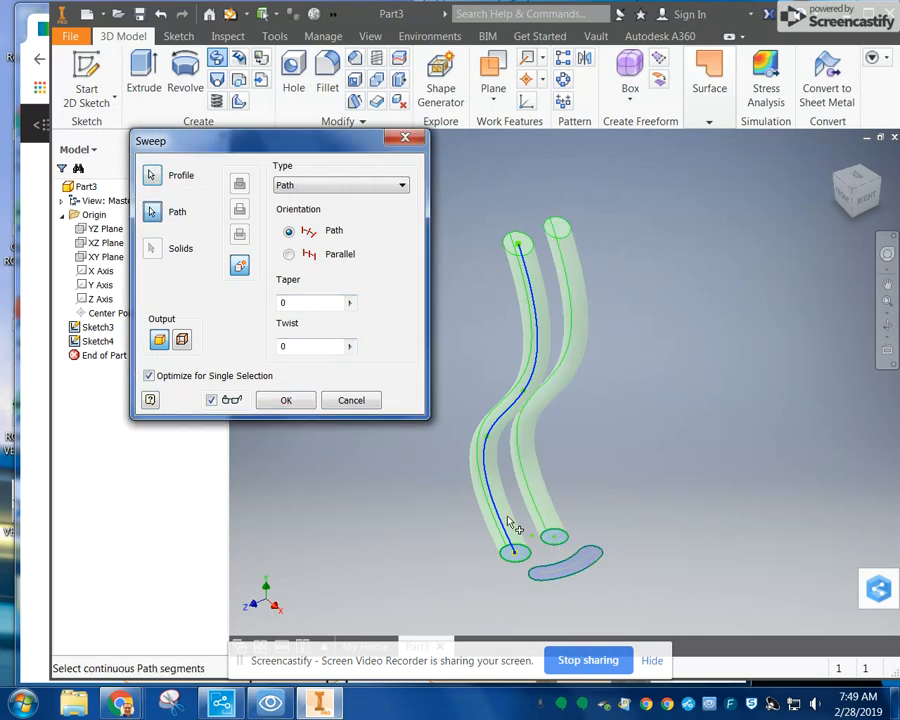
left_click(152, 176)
left_click(589, 558)
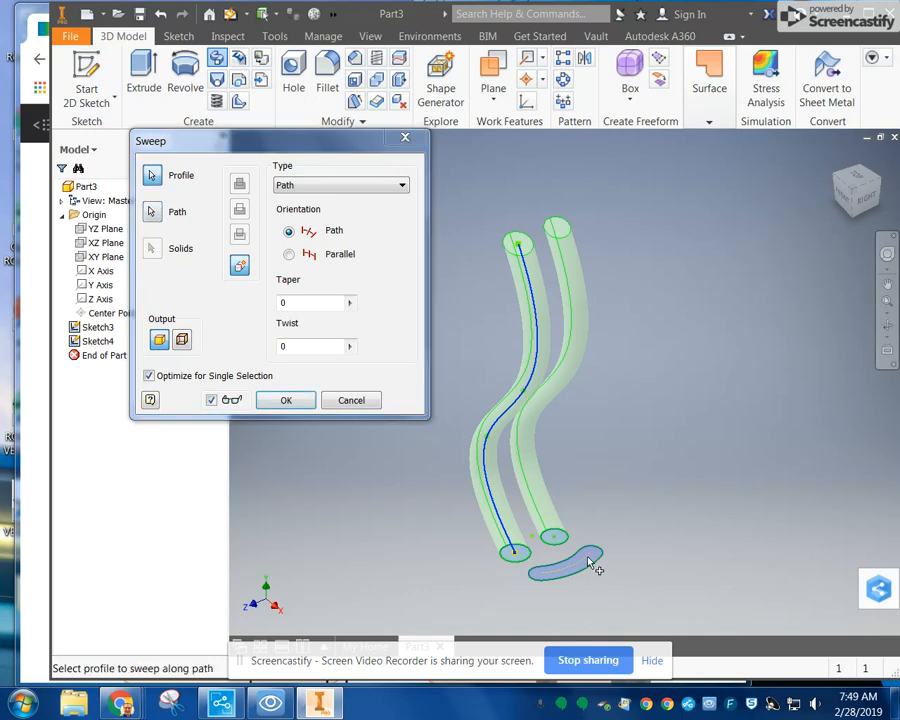
left_click(286, 401)
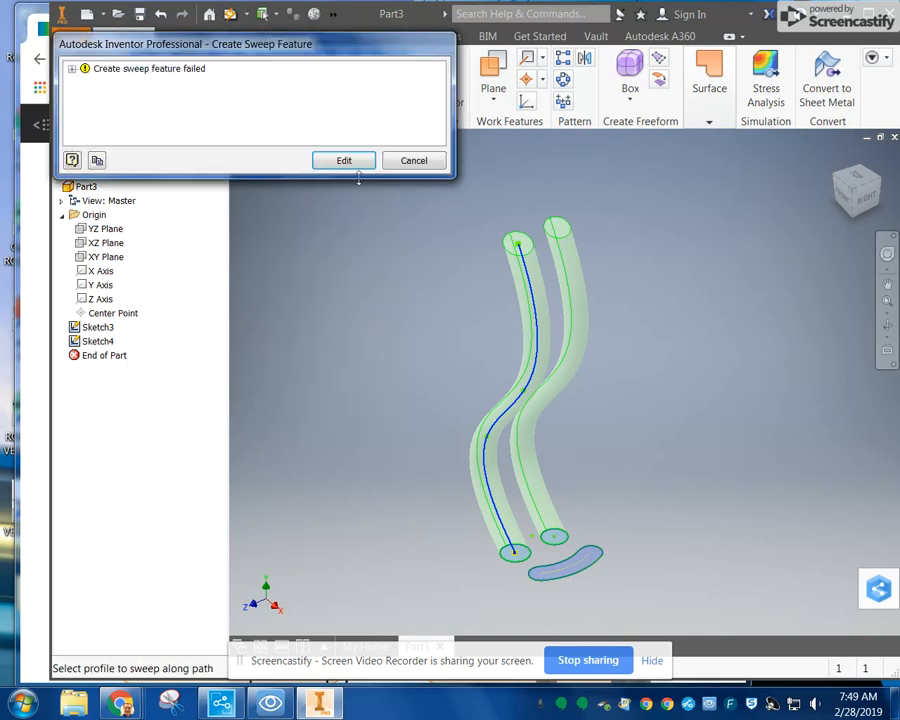
left_click(346, 161)
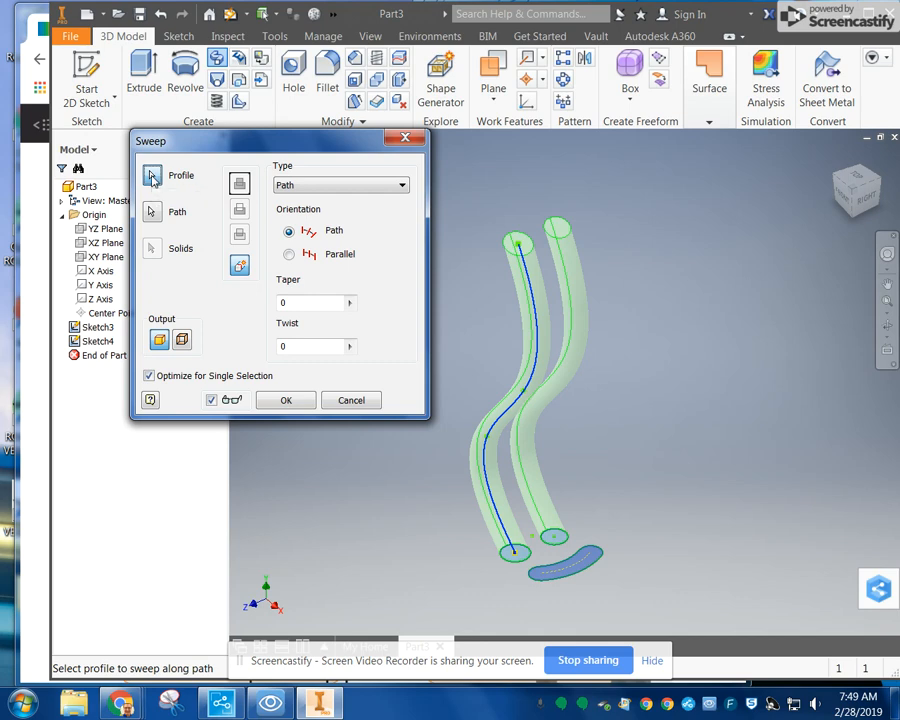
left_click(286, 400)
left_click(413, 161)
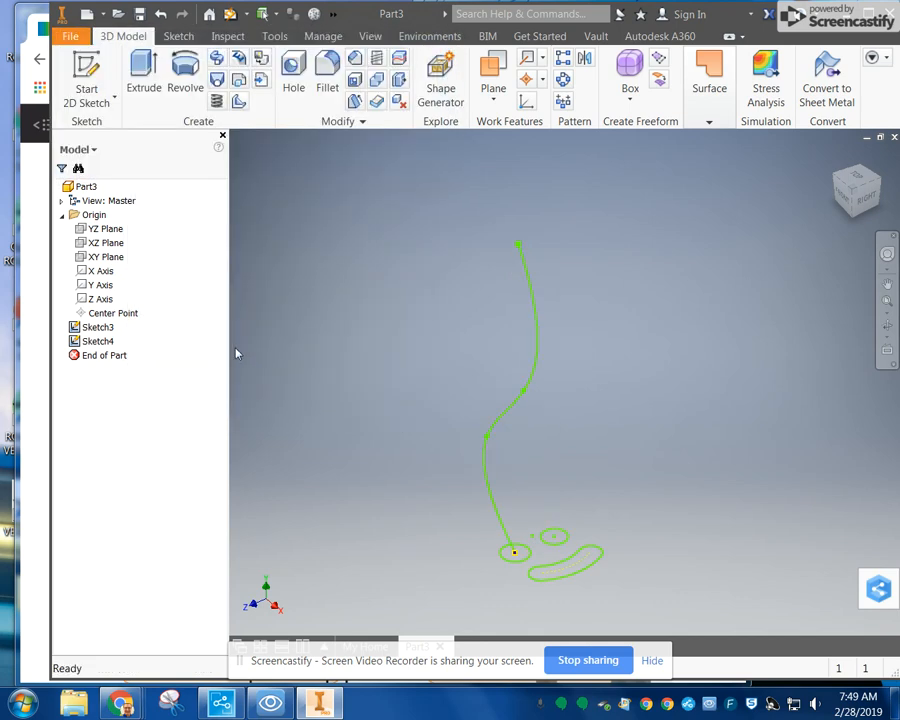
Step: Sweep the two circles along the reshaped spline as a solid with Path orientation, leaving the arc slot out of the profiles
left_click(217, 63)
left_click(518, 558)
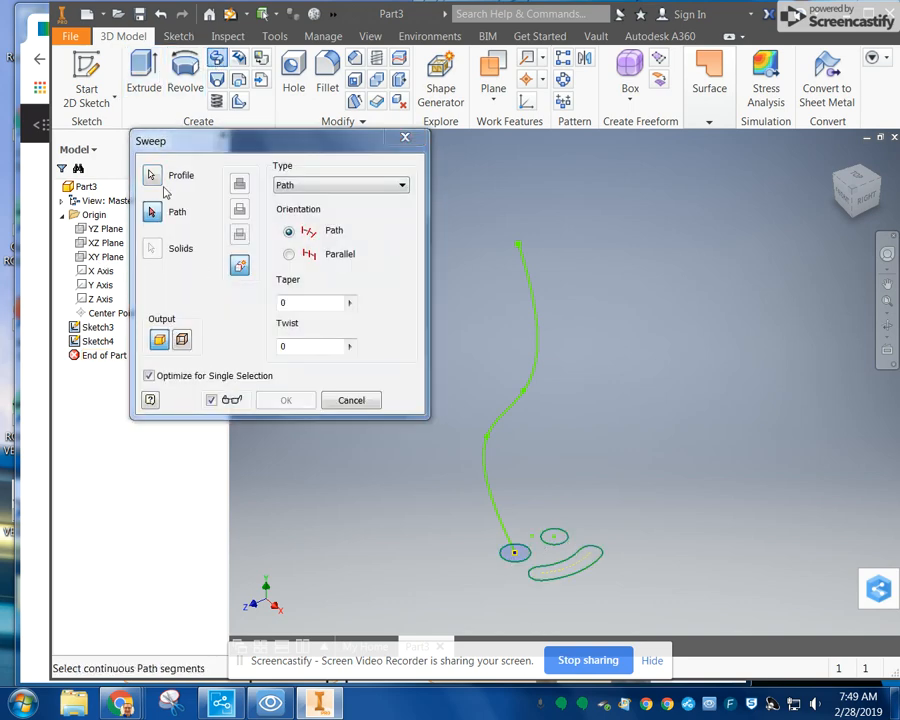
left_click(527, 305)
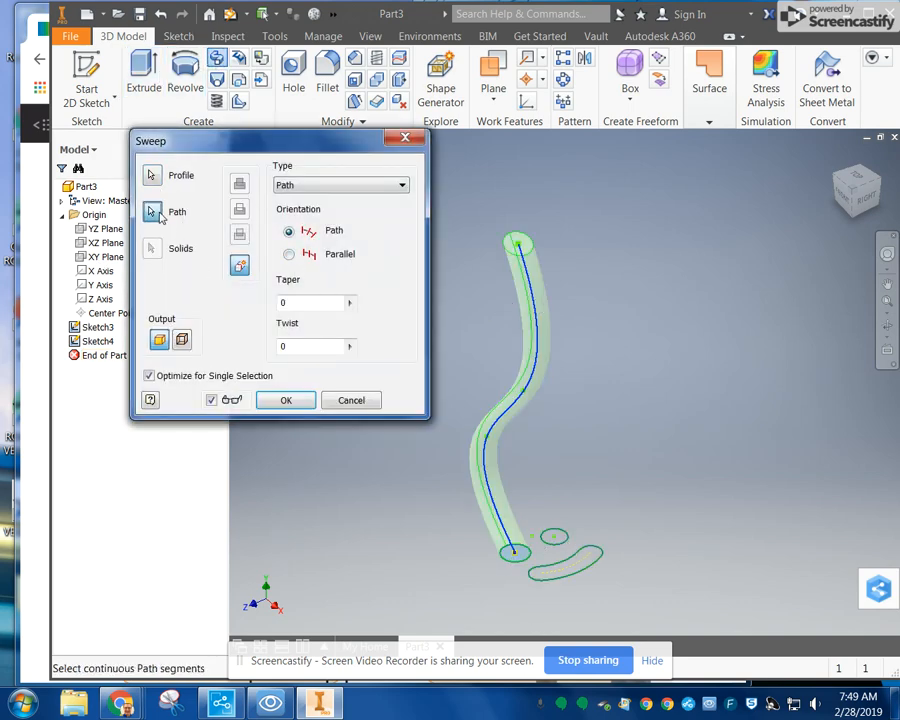
left_click(153, 177)
left_click(558, 539)
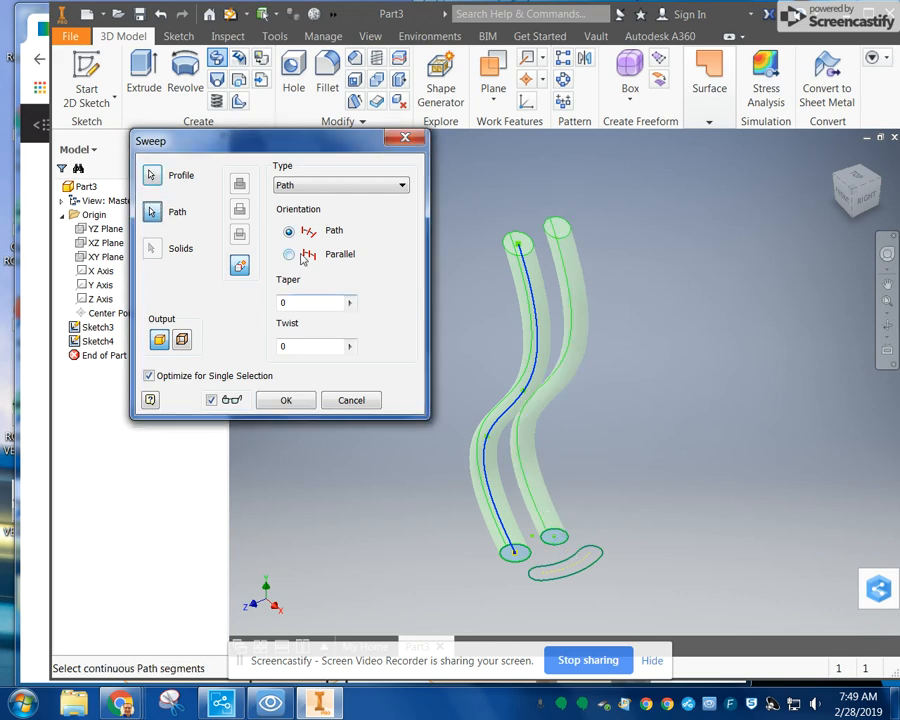
left_click(153, 177)
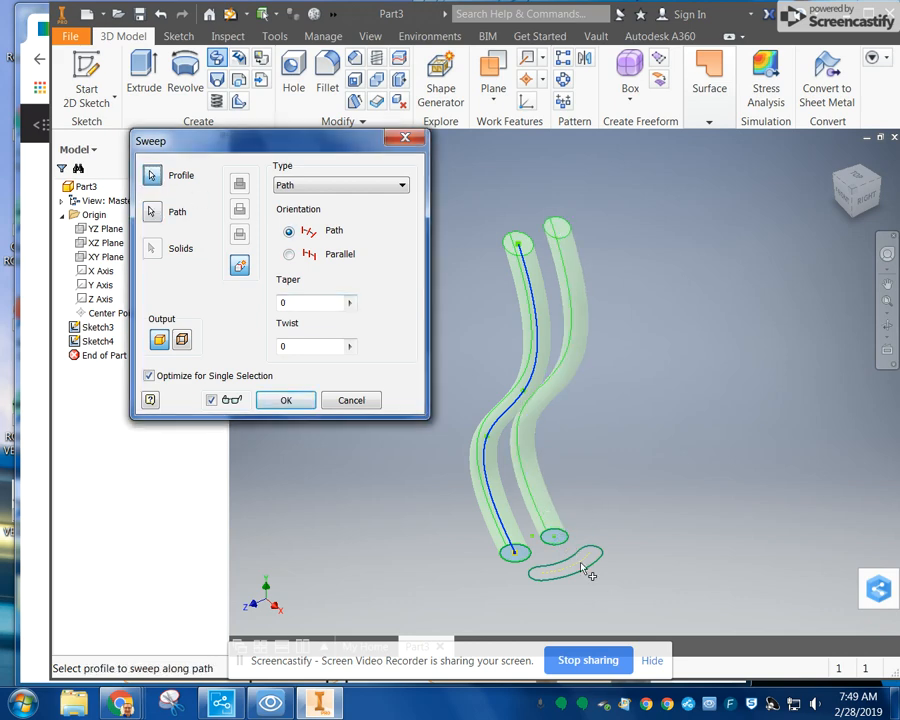
left_click(584, 567)
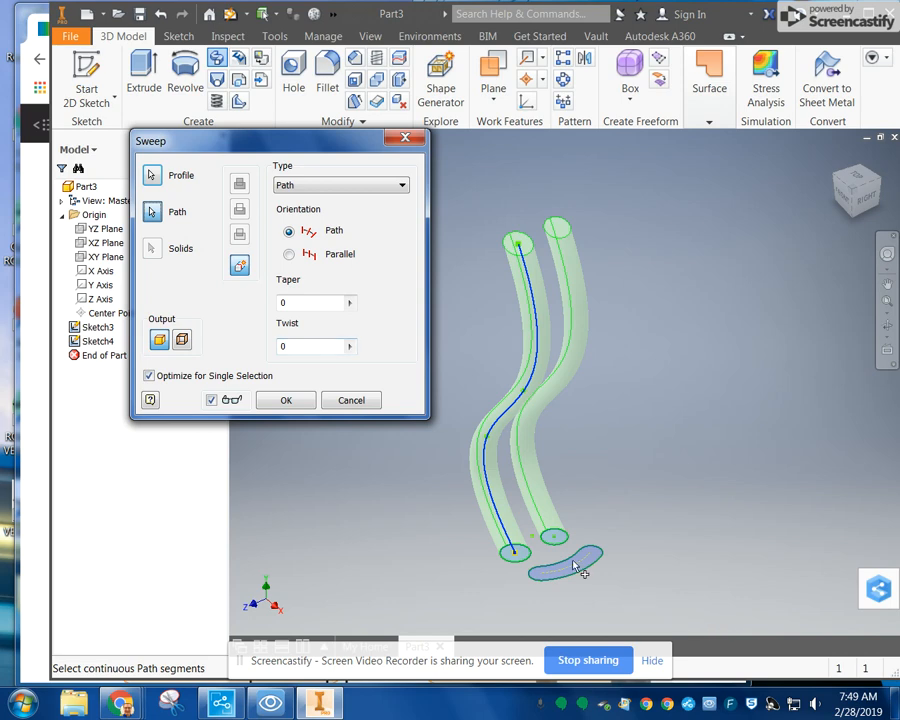
left_click(153, 176)
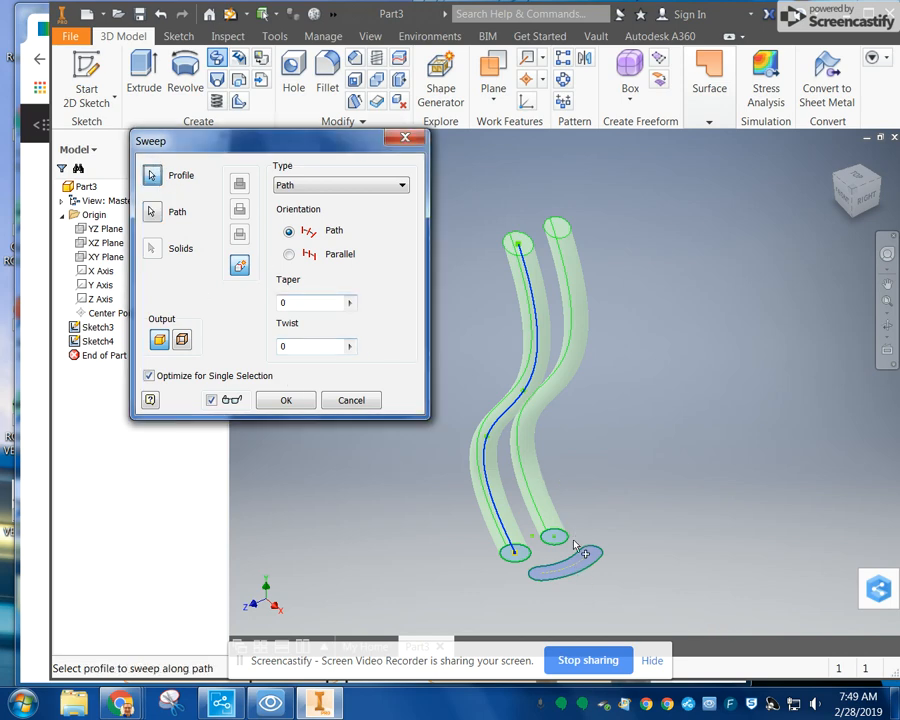
left_click(584, 571)
left_click(274, 402)
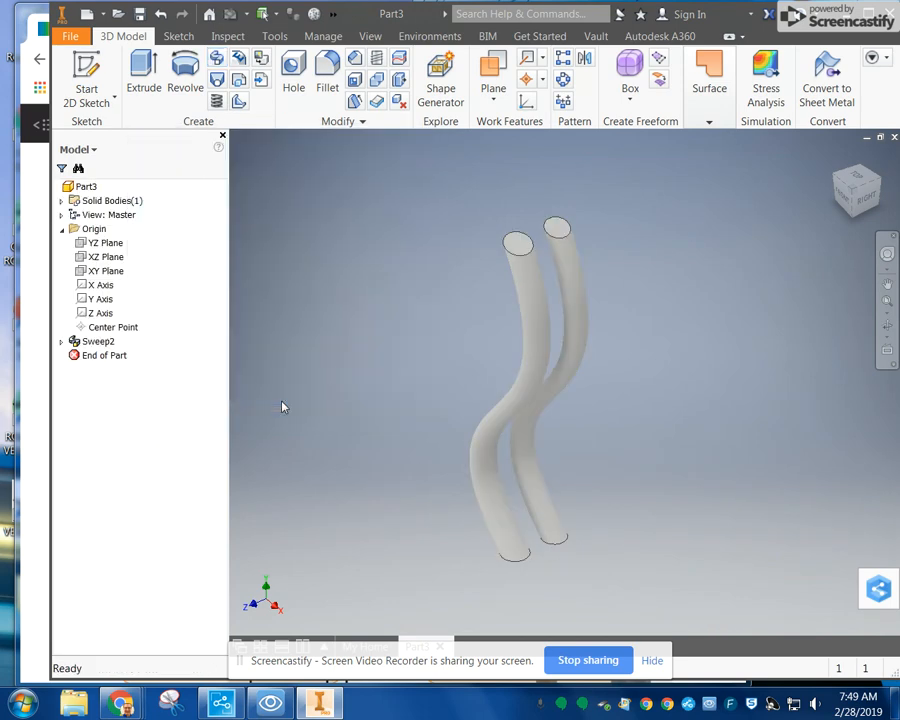
Step: Examine the swept solid from the front view
left_click(846, 195)
mouse_move(309, 132)
left_mouse_down()
mouse_move(399, 613)
mouse_move(242, 624)
mouse_move(873, 157)
mouse_move(292, 140)
mouse_move(316, 142)
left_mouse_up()
key("Escape")
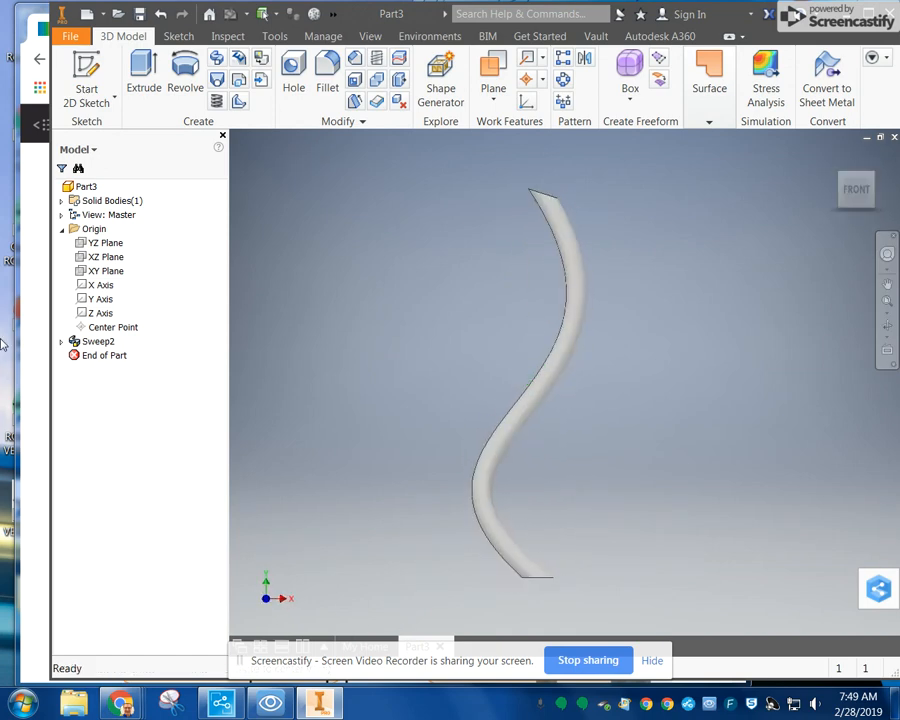
Step: Edit the sweep's path sketch, moving the spline's lower interior point closer to the vertical axis to soften the bends, and finish the sketch
left_click(62, 341)
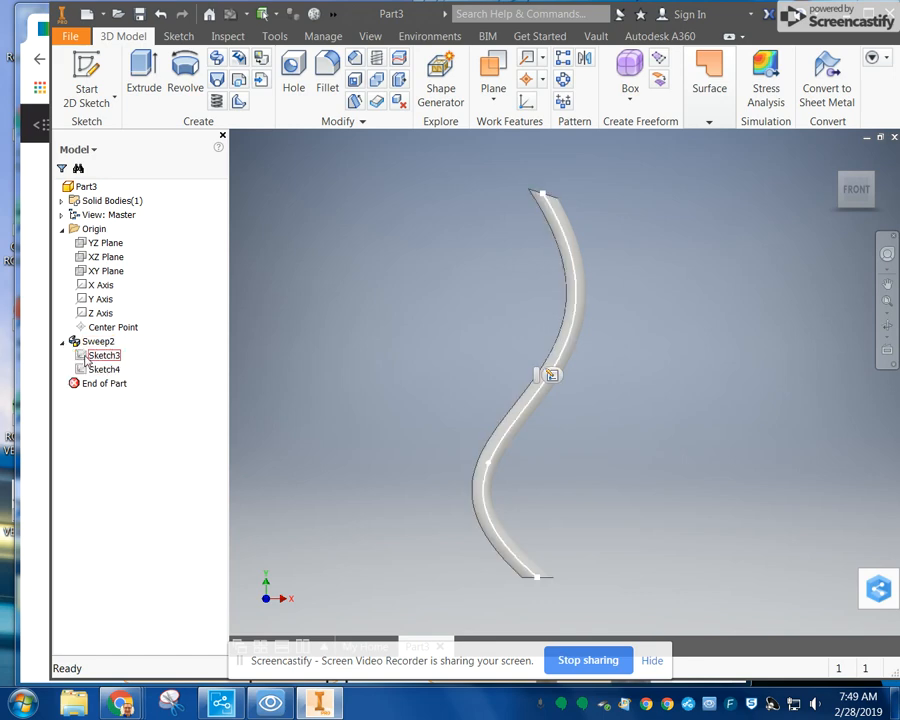
left_click(88, 358)
left_click(487, 468)
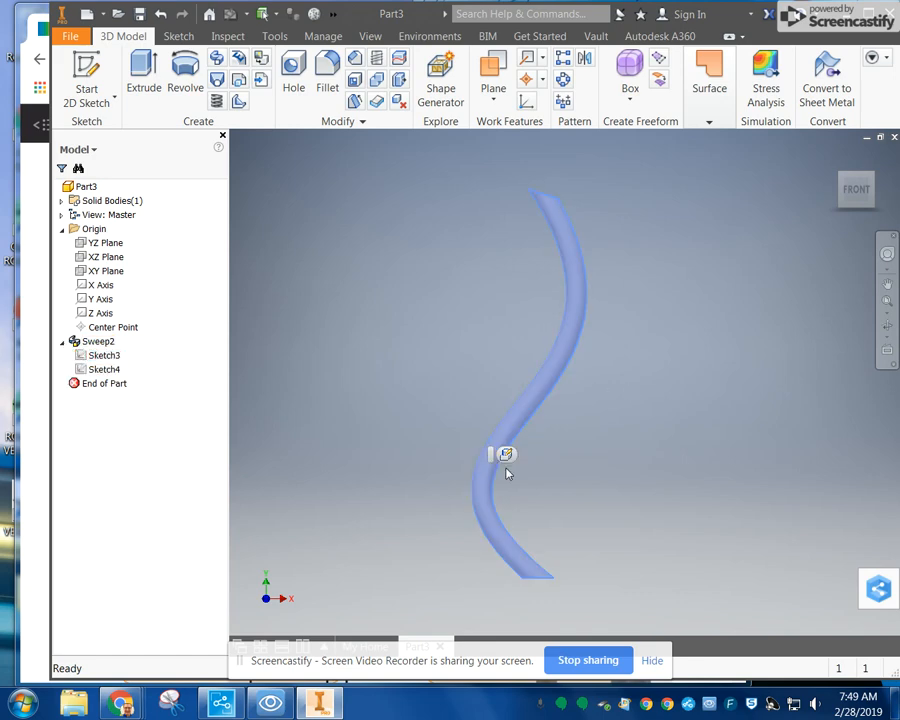
double_click(100, 356)
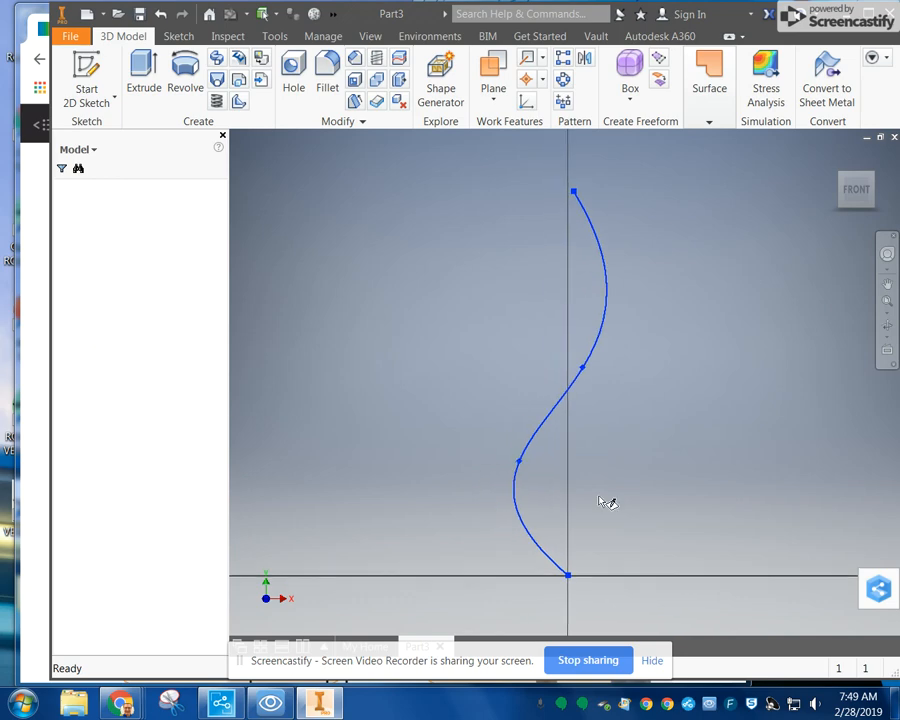
left_click_drag(518, 463, 555, 470)
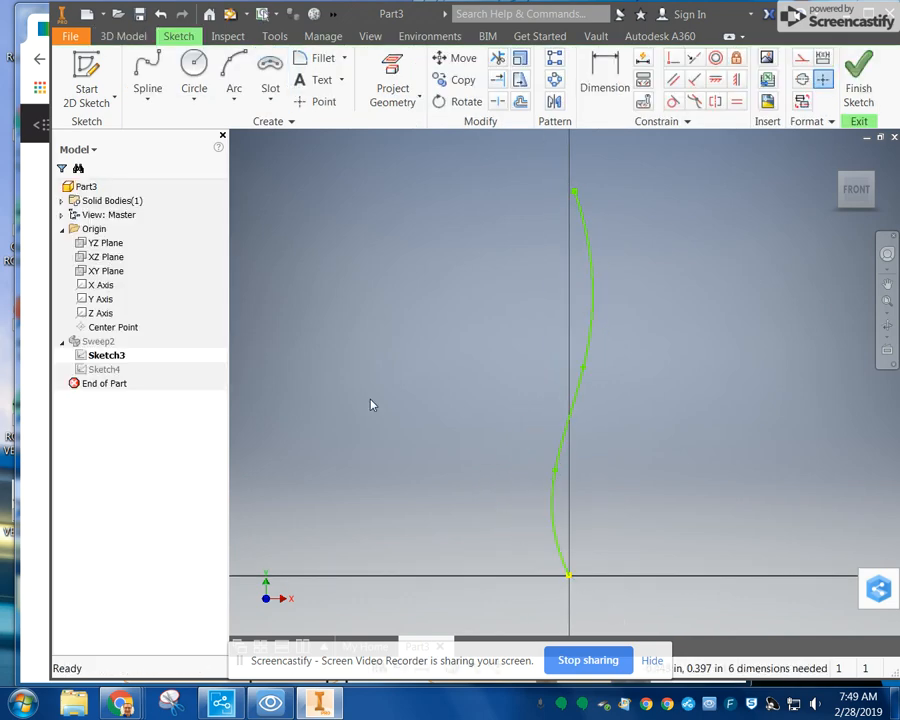
left_click(858, 88)
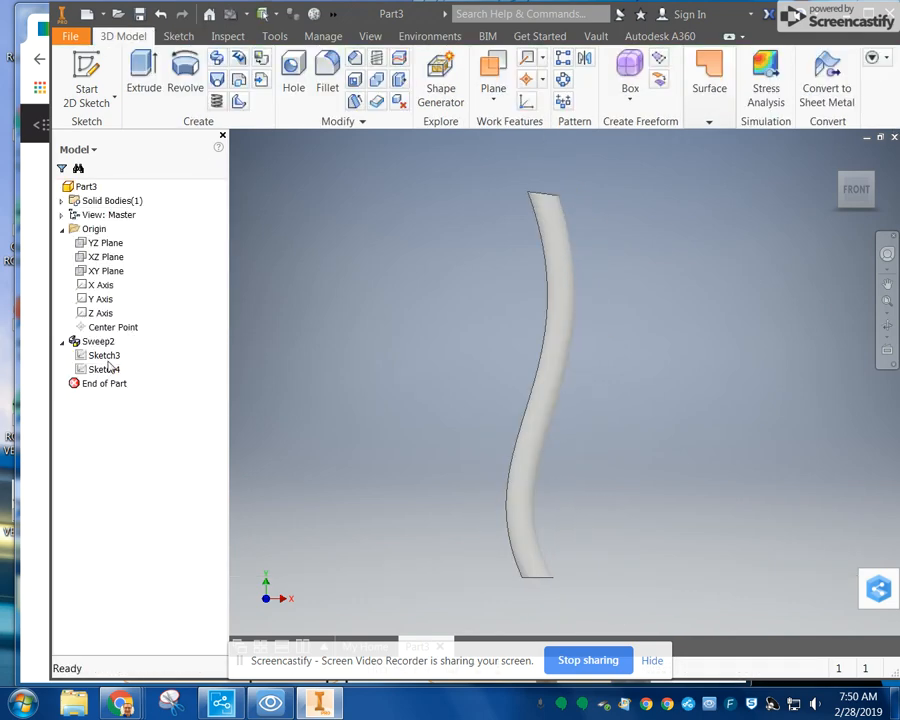
Step: Edit the sweep feature to add the arc slot as a third profile alongside the two circles, keeping the Path orientation
middle_click_drag(426, 367, 370, 392, "shift")
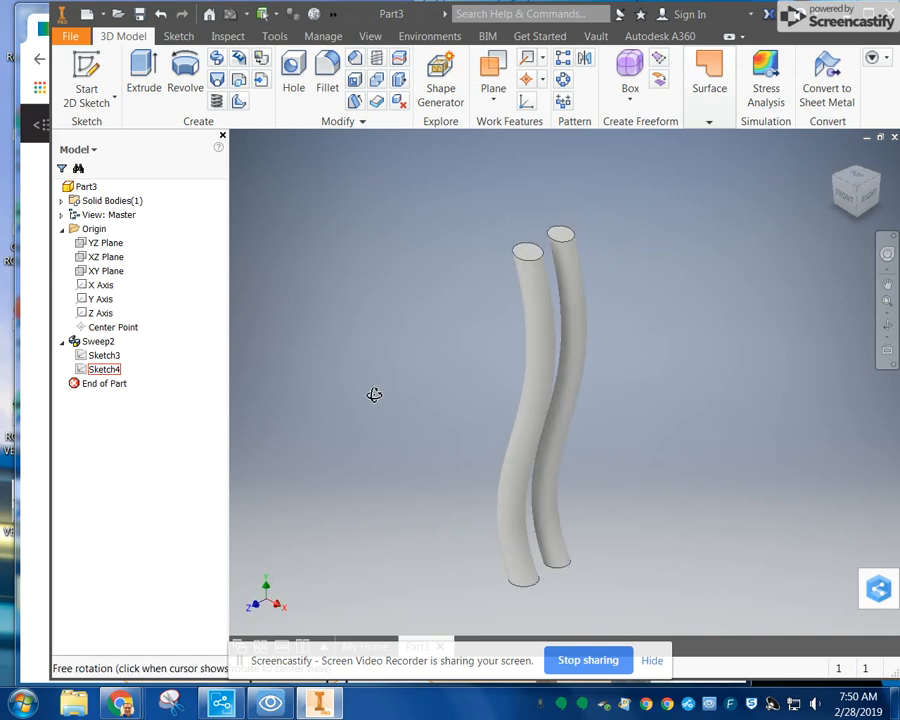
left_click(76, 344)
right_click(76, 344)
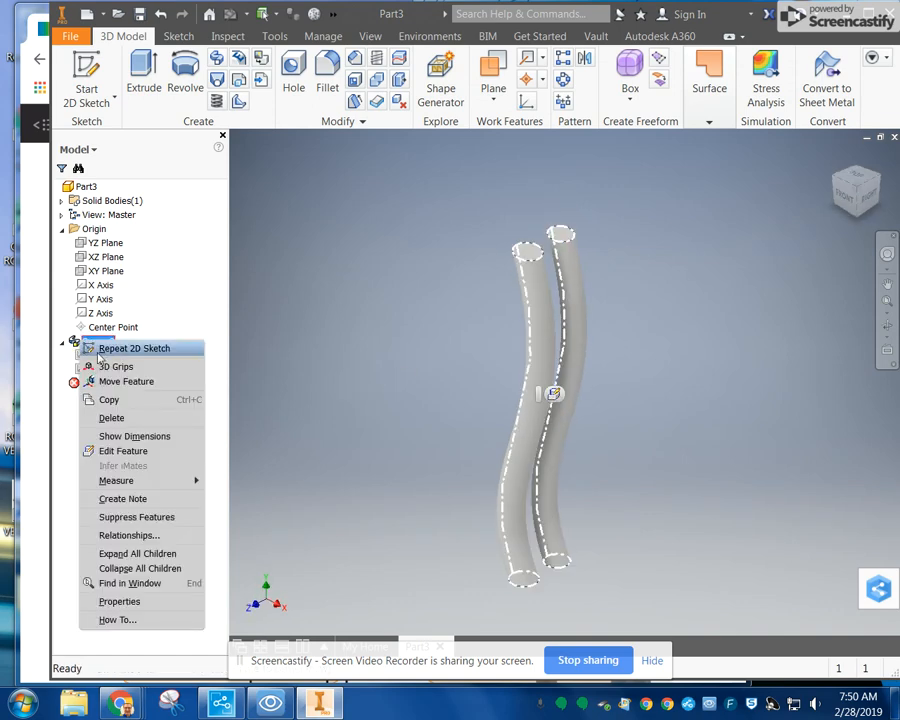
left_click(143, 451)
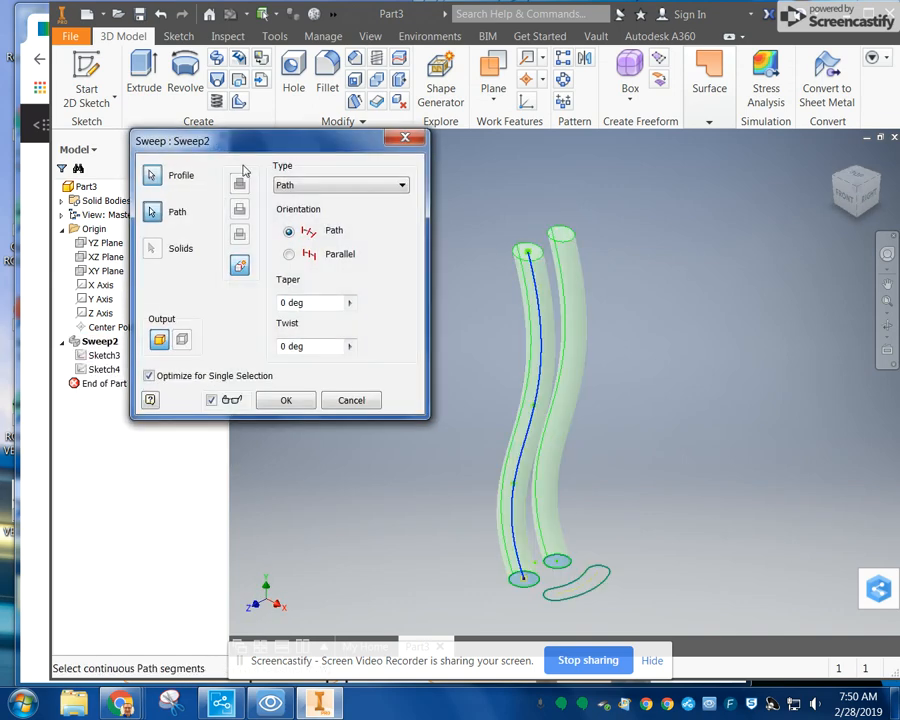
left_click(152, 177)
left_click(597, 588)
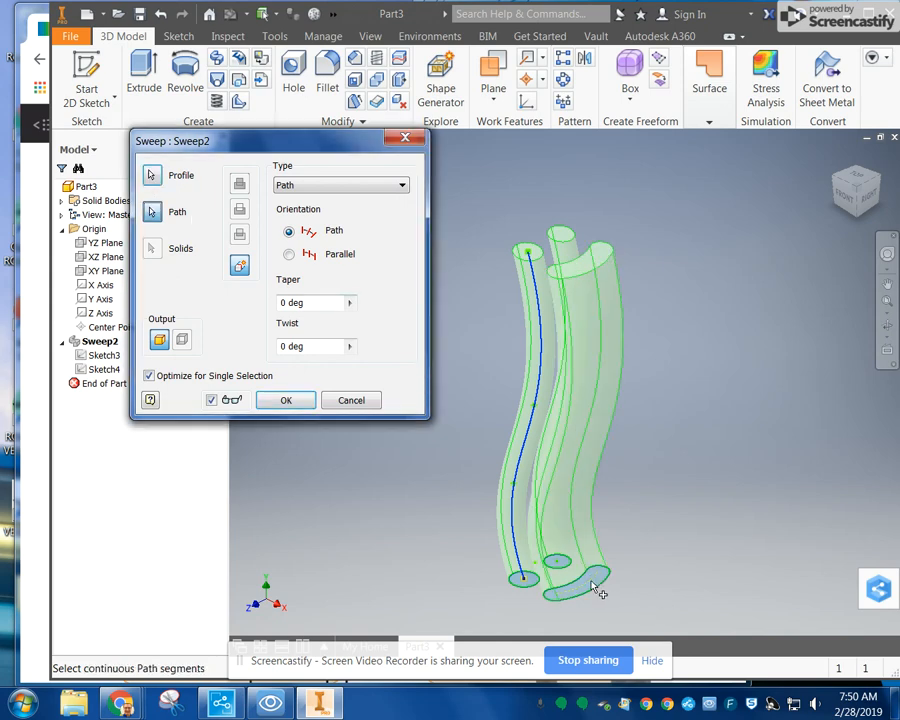
left_click(288, 398)
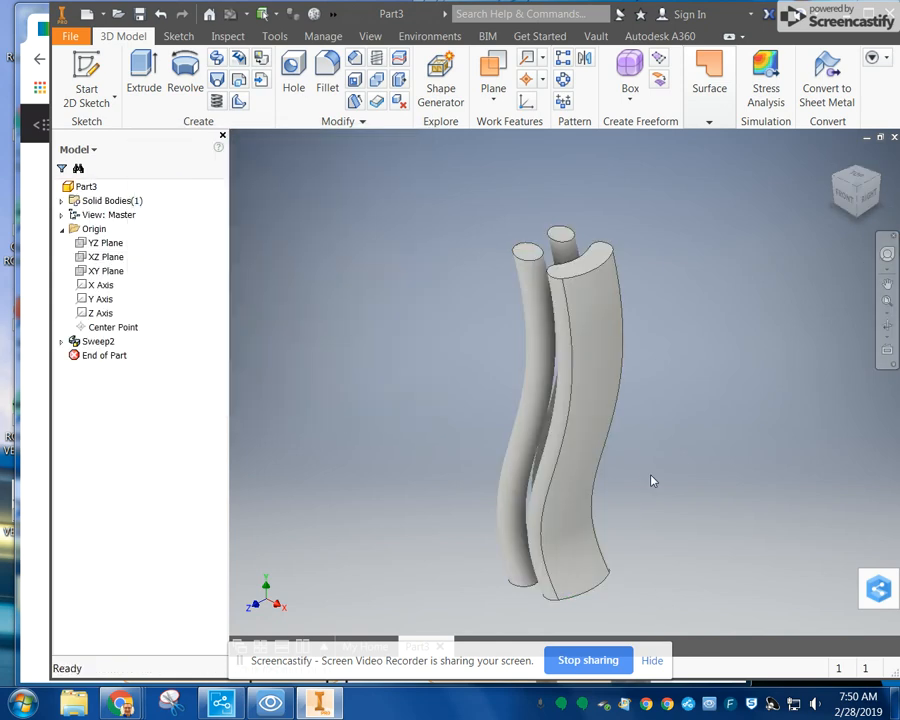
Step: Examine the three swept bodies from below and from all sides to see how each profile follows the spline
left_click_drag(690, 456, 844, 372)
key("Escape")
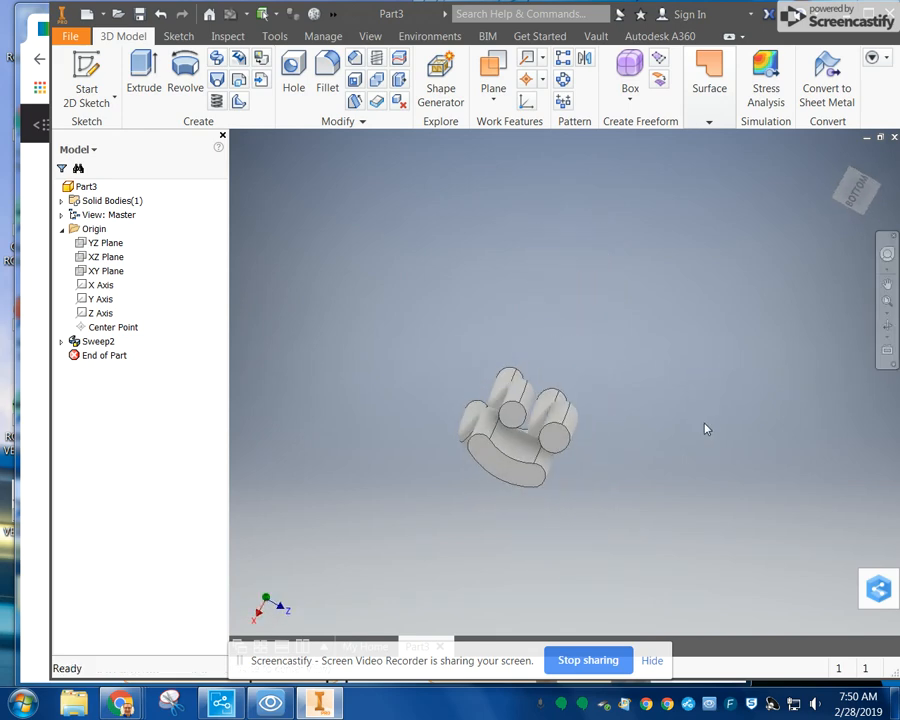
left_click(852, 191)
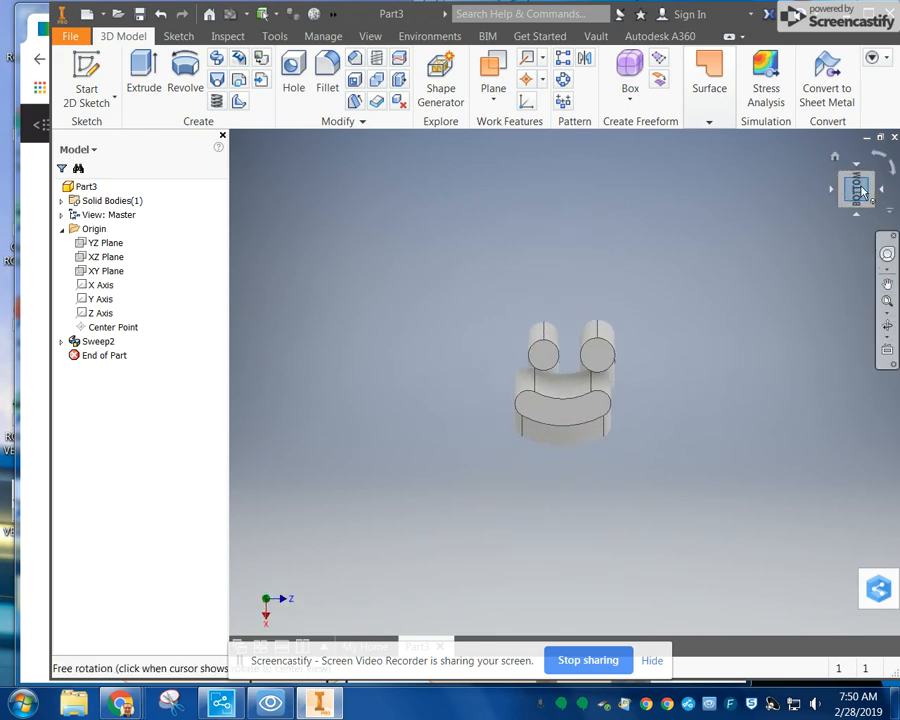
mouse_move(864, 193)
left_mouse_down()
mouse_move(843, 190)
mouse_move(856, 187)
left_mouse_up()
left_click(887, 326)
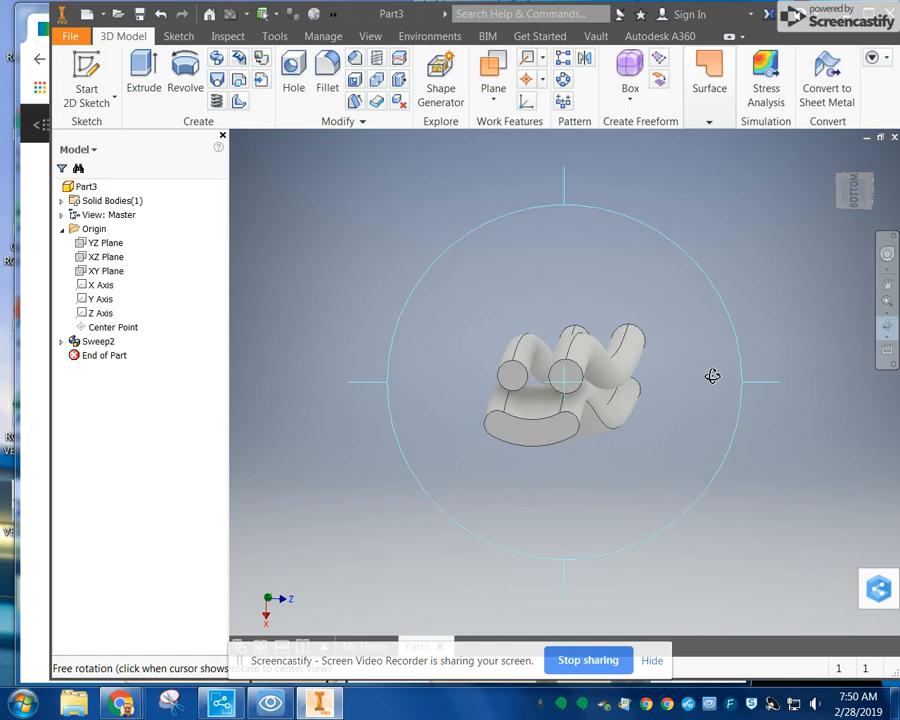
left_click_drag(771, 386, 619, 400)
left_click_drag(872, 188, 768, 202)
left_click_drag(862, 190, 884, 283)
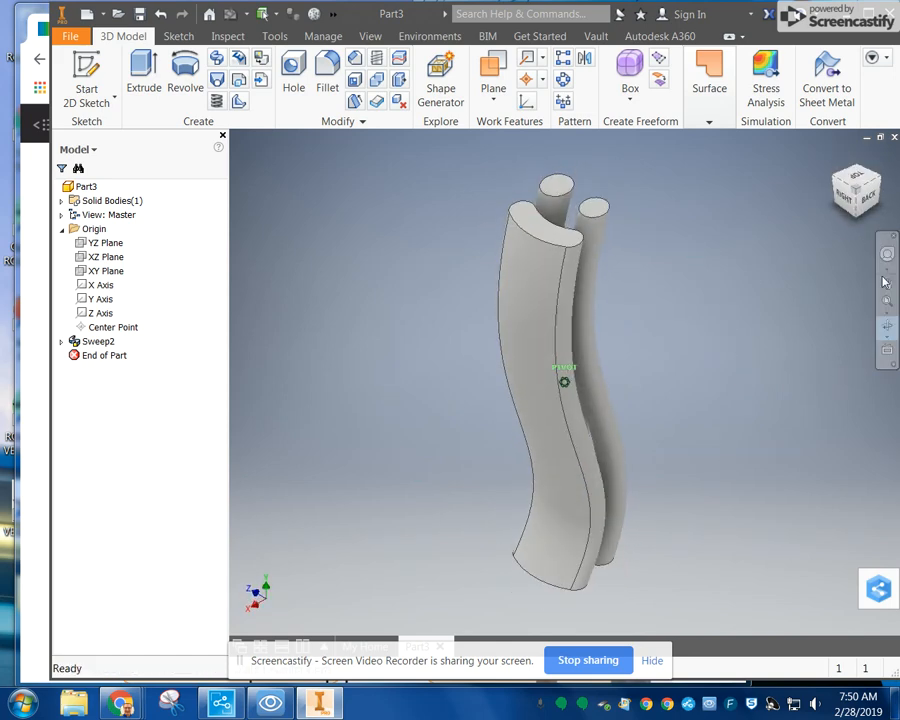
left_click(887, 326)
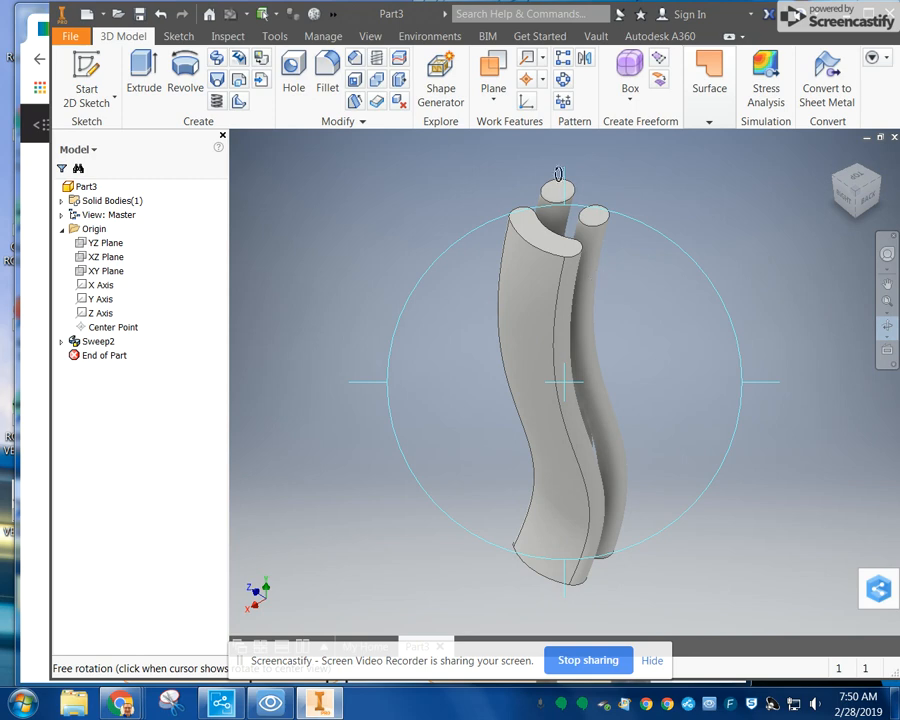
left_click_drag(605, 247, 790, 384)
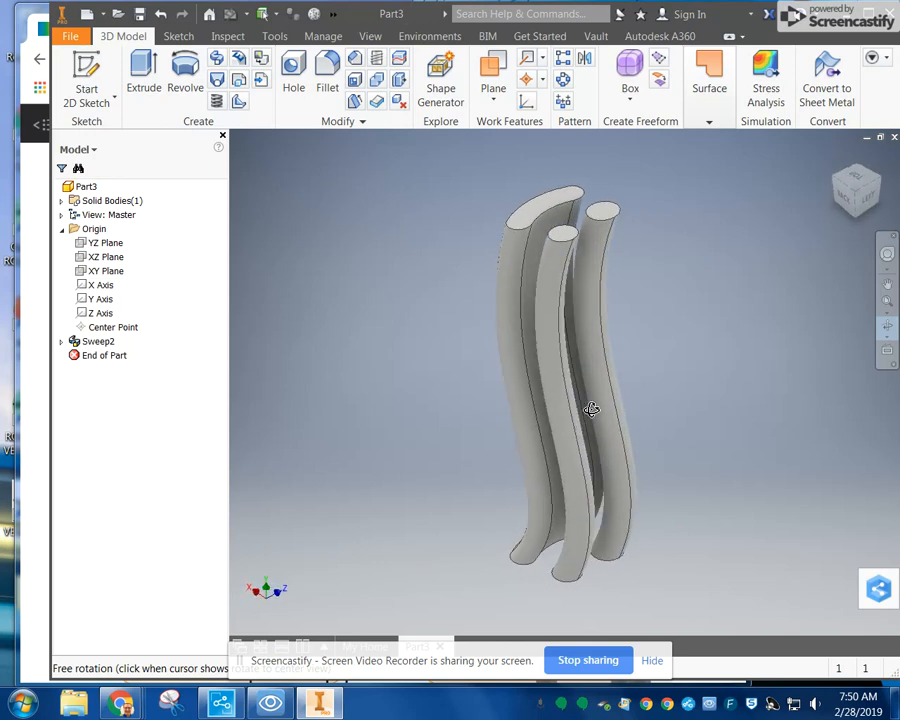
middle_click_drag(592, 409, 540, 408, "shift")
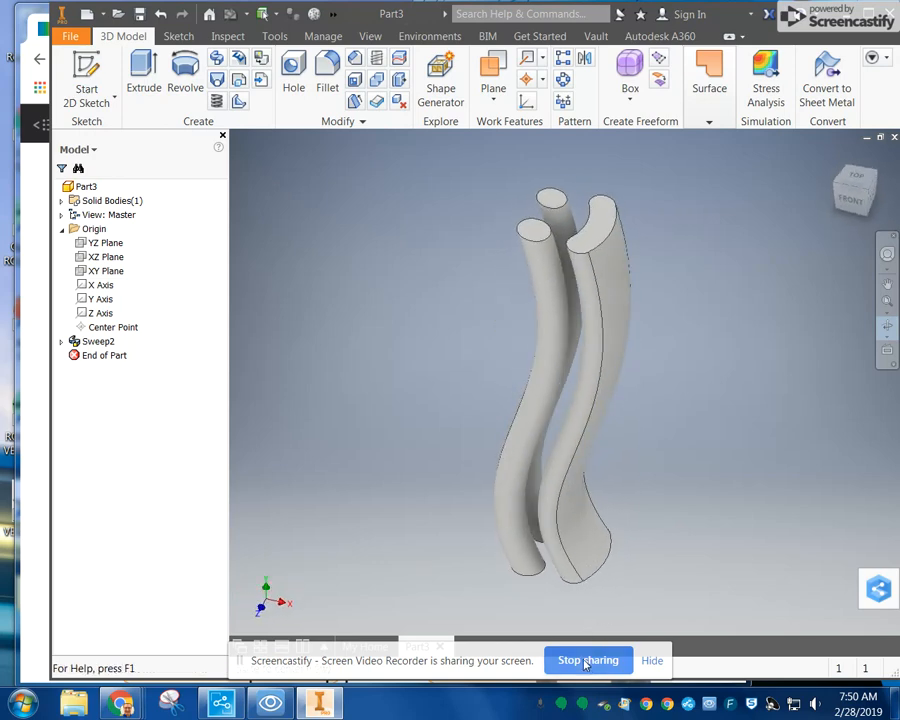